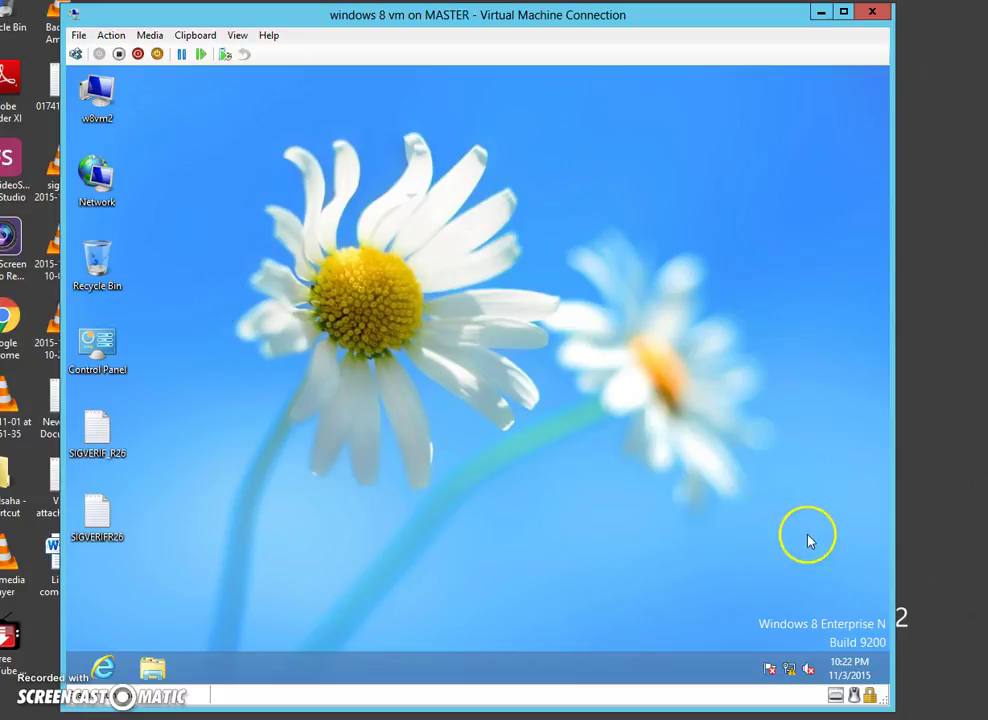
- Launch an administrator Command Prompt from the Start button's quick menu, approving the UAC prompt
{"action": "right_click", "coordinate": [791, 670]}
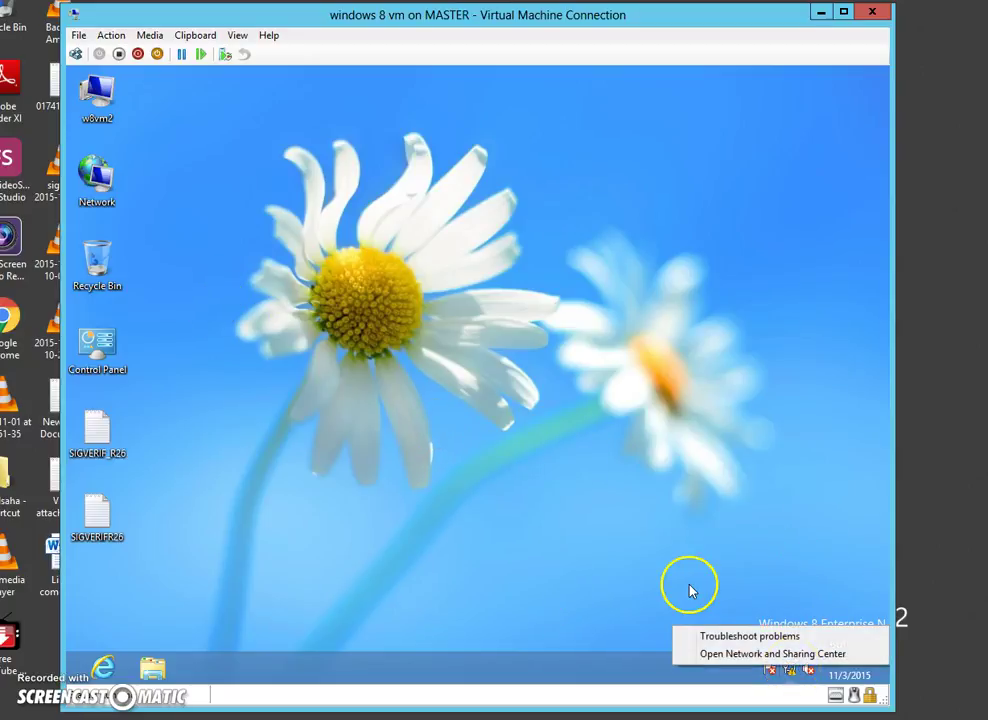
{"action": "left_click", "coordinate": [764, 550]}
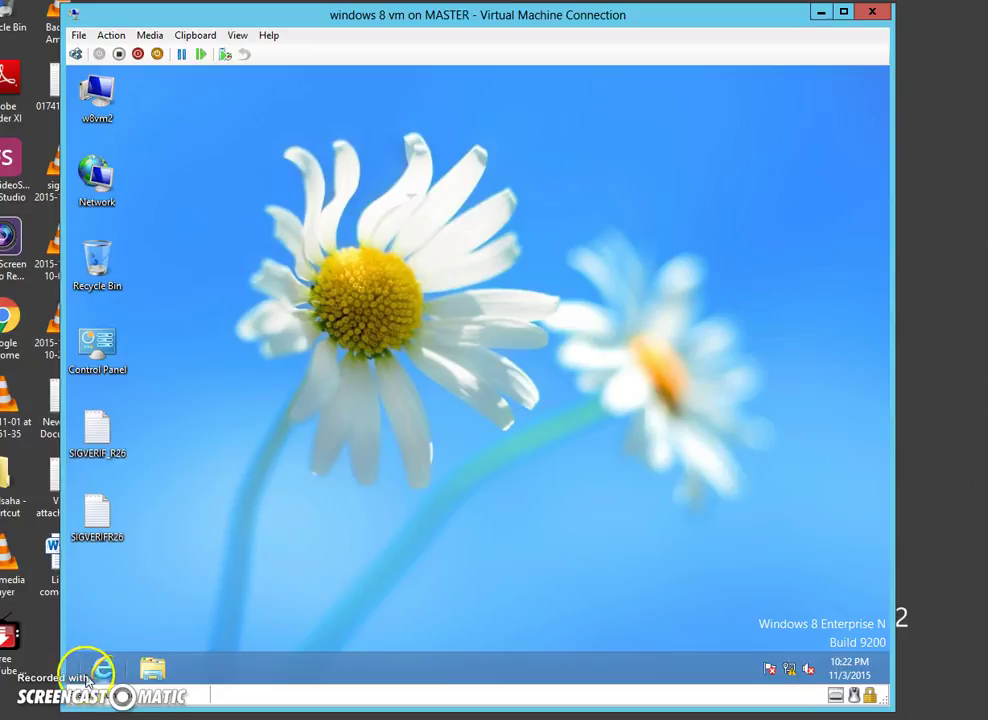
{"action": "mouse_move", "coordinate": [68, 686]}
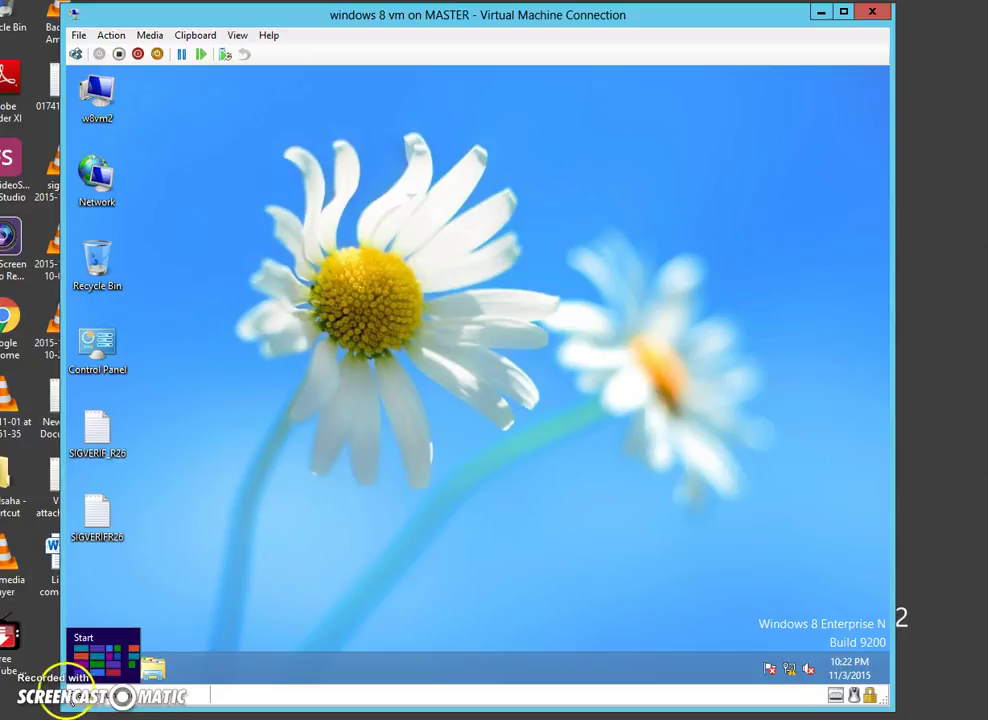
{"action": "right_click", "coordinate": [70, 686]}
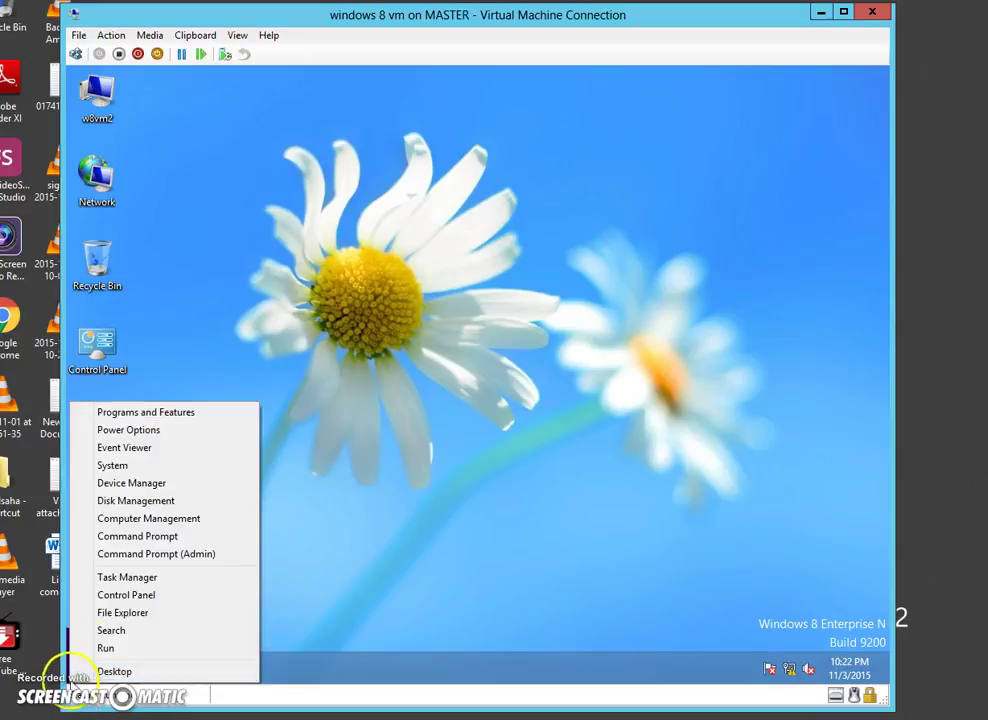
{"action": "left_click", "coordinate": [195, 556]}
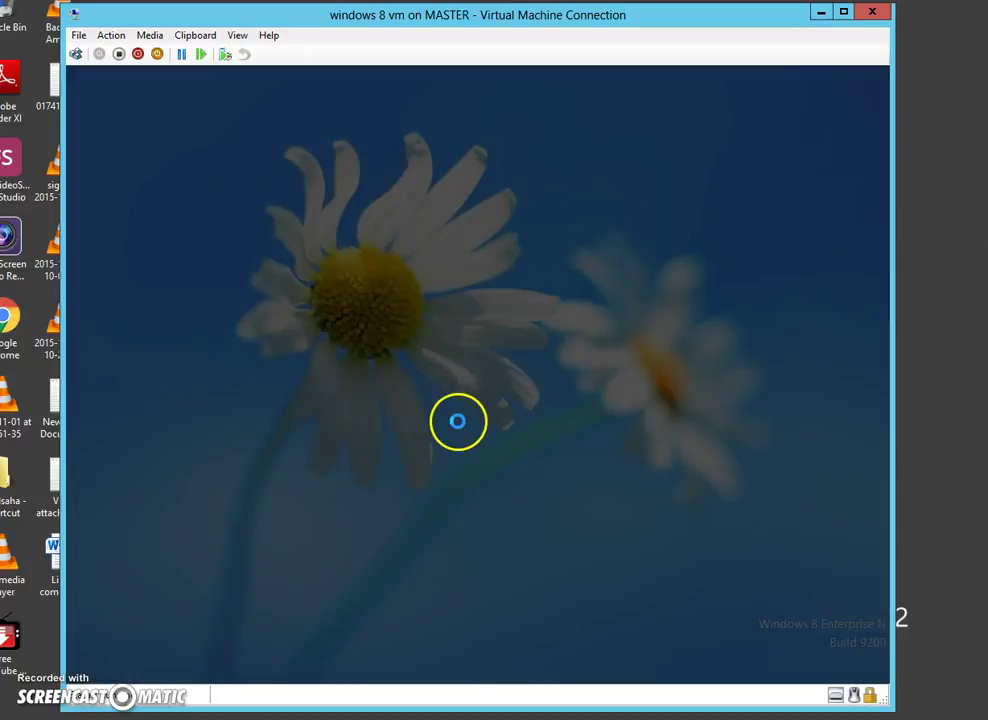
{"action": "left_click", "coordinate": [543, 391]}
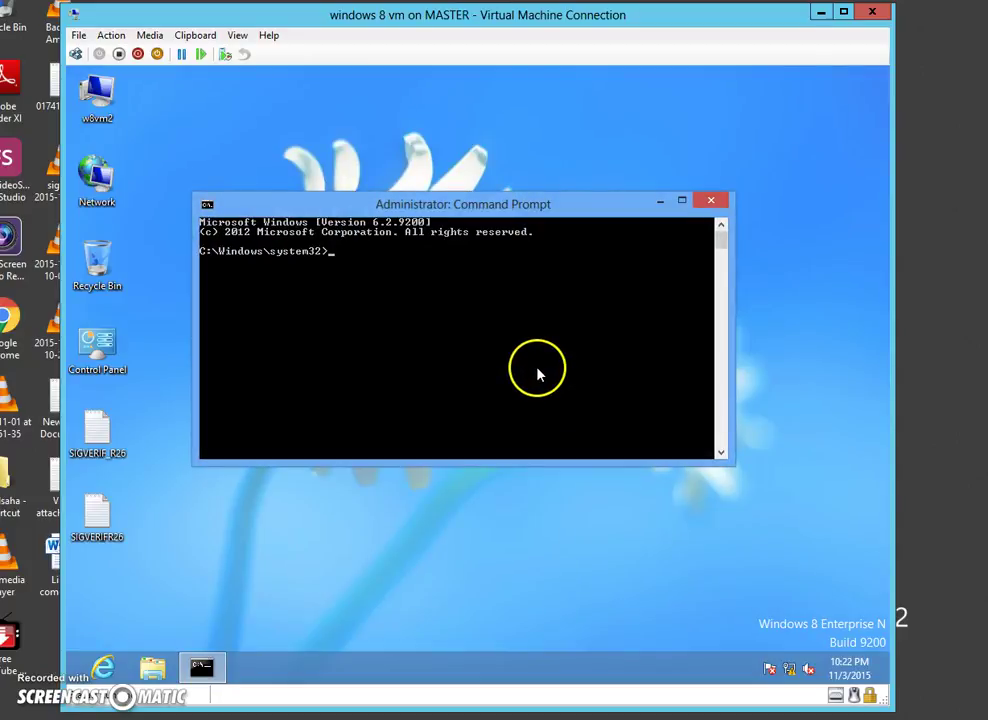
- Set the Command Prompt console font size to 10x18 and reposition the window
{"action": "left_click", "coordinate": [207, 204]}
{"action": "mouse_move", "coordinate": [265, 338]}
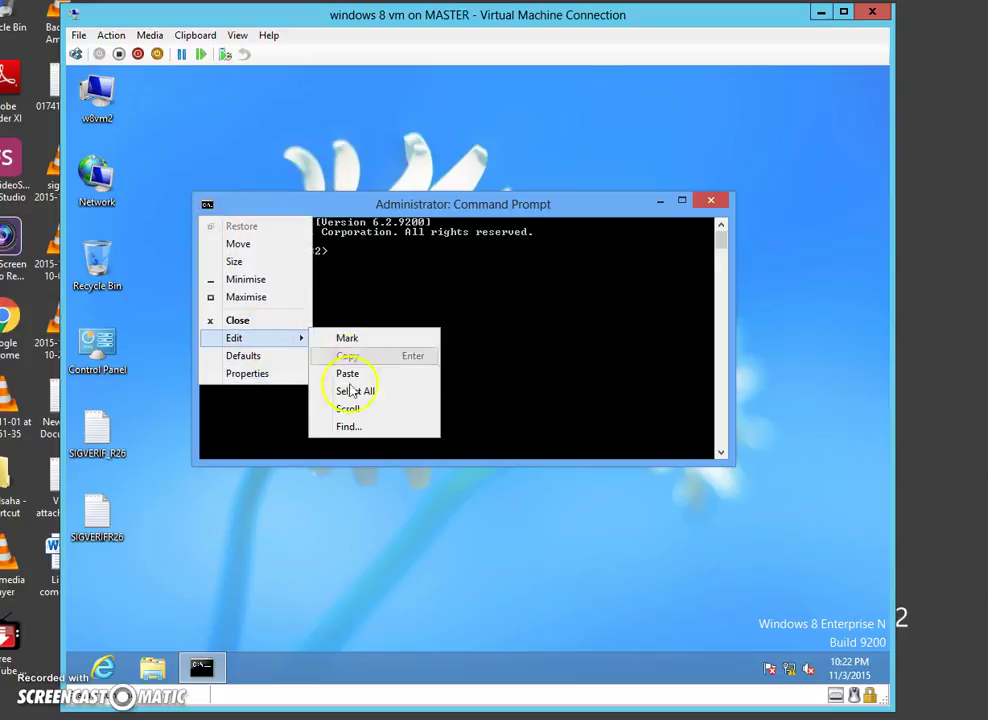
{"action": "left_click", "coordinate": [252, 373]}
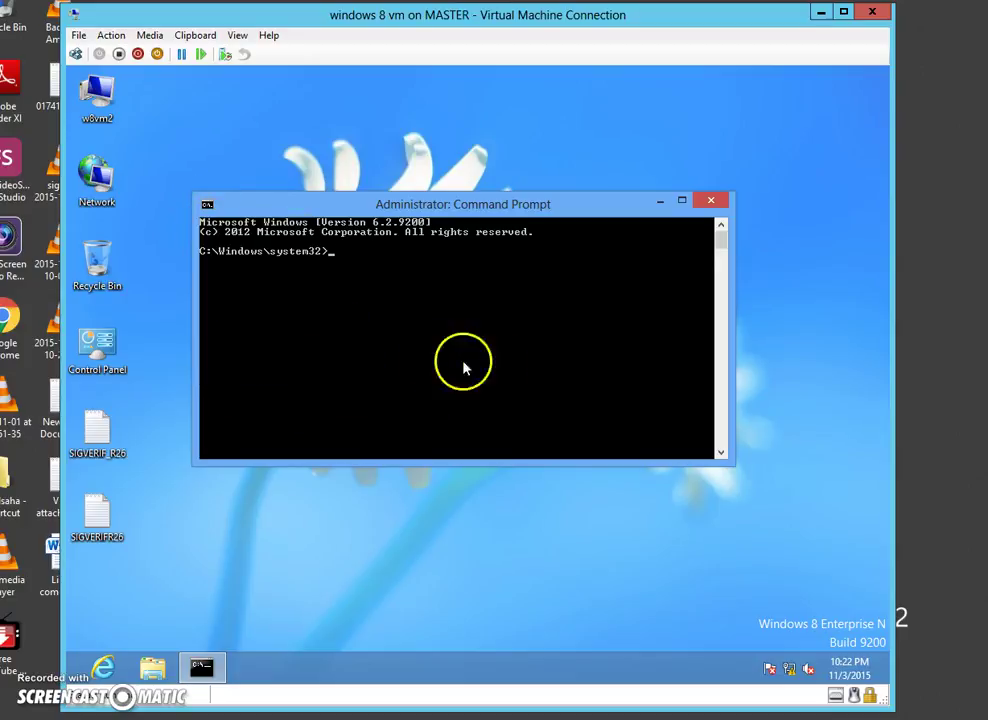
{"action": "left_click", "coordinate": [380, 365]}
{"action": "left_click", "coordinate": [412, 364]}
{"action": "left_click", "coordinate": [385, 366]}
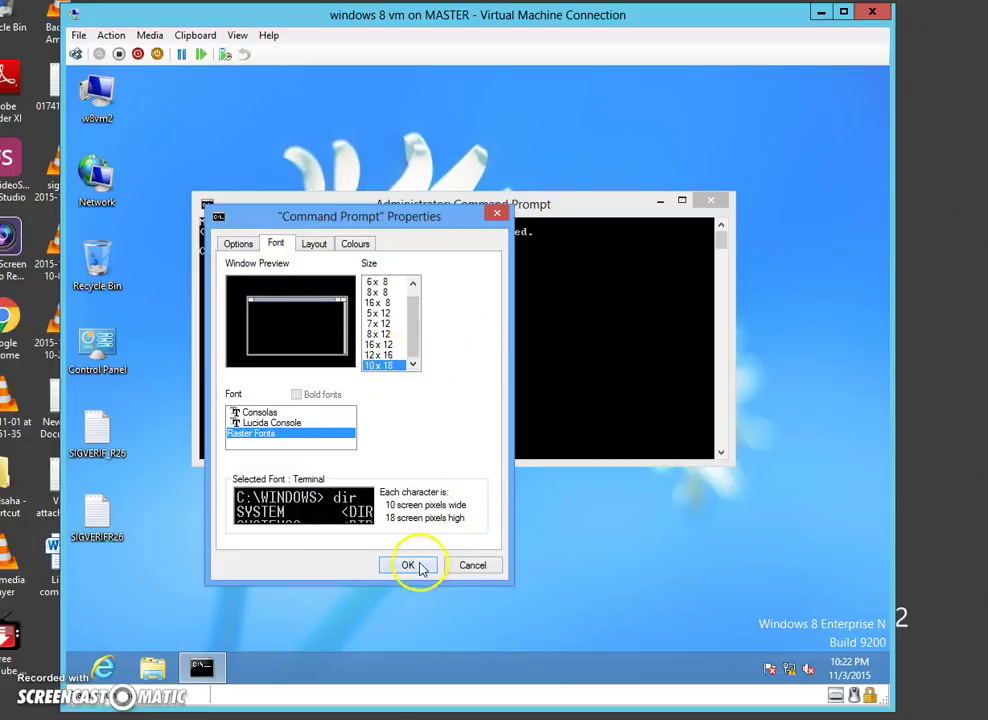
{"action": "left_click", "coordinate": [408, 564]}
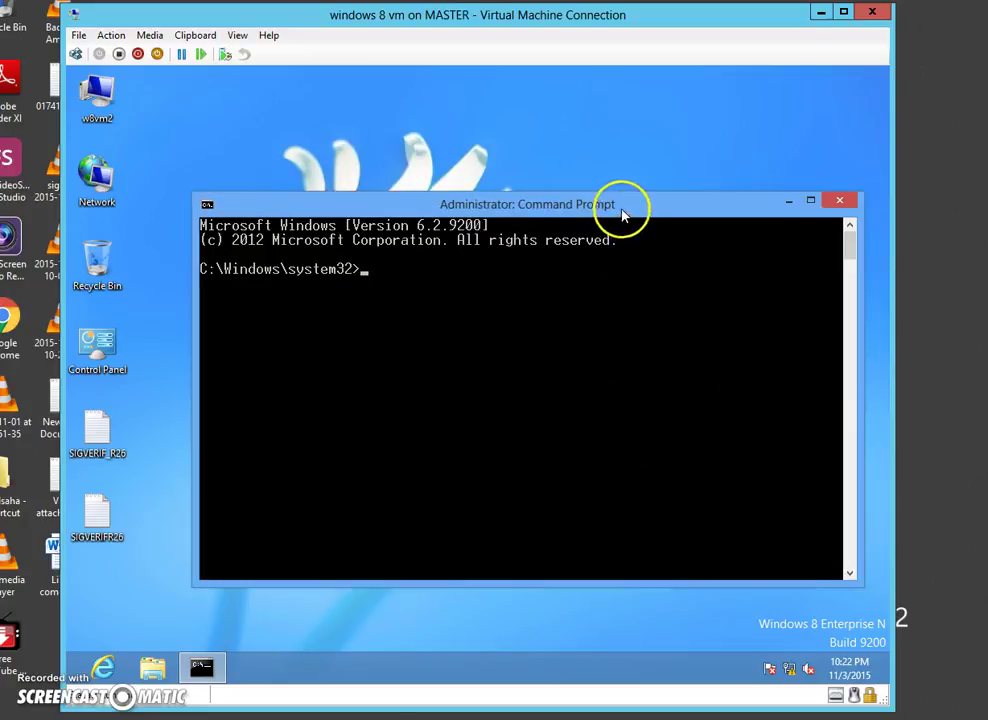
{"action": "left_click_drag", "start_coordinate": [626, 210], "coordinate": [597, 194]}
- Run ipconfig /all and scroll to Ethernet adapter 2, showing DHCP address 169.254.159.13
{"action": "type", "text": "ip"}
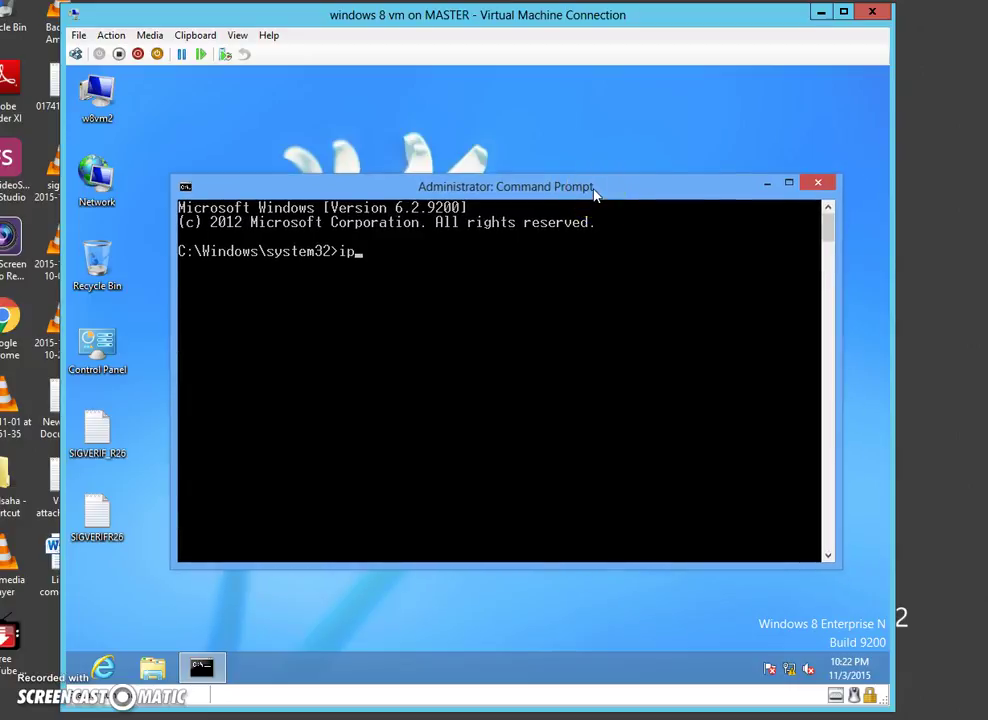
{"action": "type", "text": "config /all"}
{"action": "key", "text": "Return"}
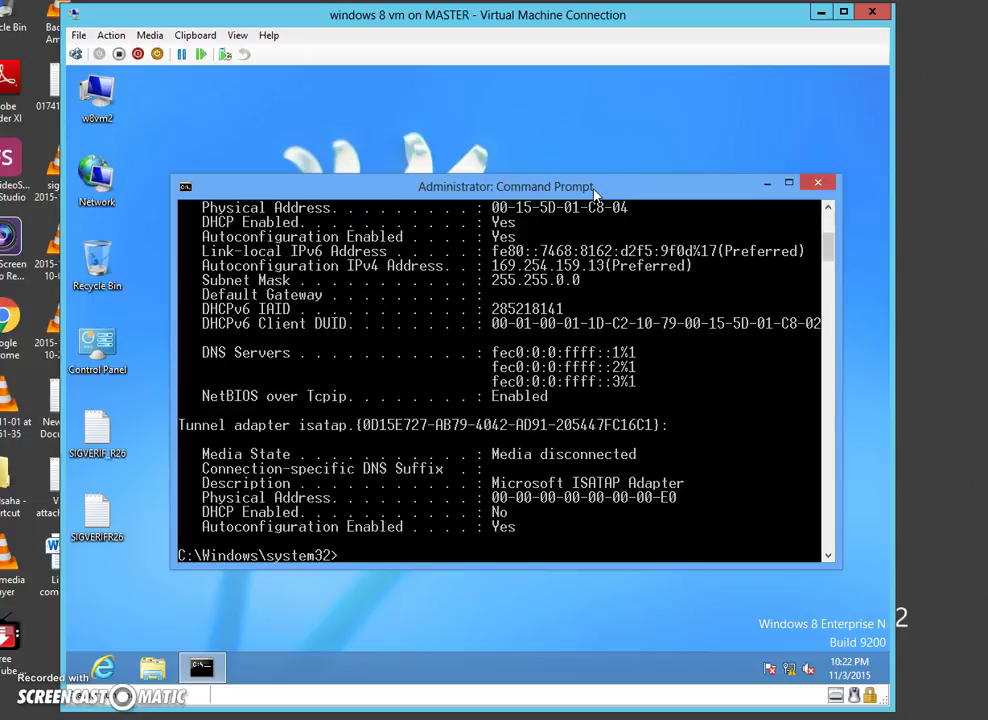
{"action": "scroll", "coordinate": [718, 372], "scroll_direction": "up", "scroll_amount": 3}
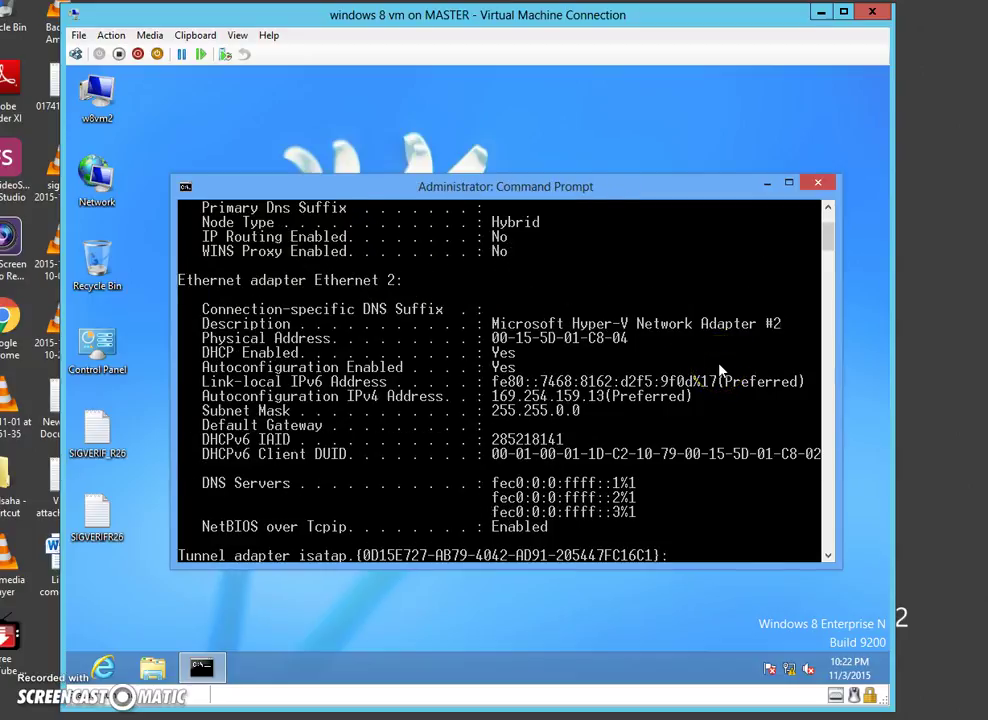
{"action": "scroll", "coordinate": [720, 366], "scroll_direction": "up", "scroll_amount": 3}
{"action": "scroll", "coordinate": [720, 370], "scroll_direction": "down", "scroll_amount": 3}
{"action": "scroll", "coordinate": [720, 371], "scroll_direction": "down", "scroll_amount": 1}
- Move the console window aside and close the Command Prompt
{"action": "left_click", "coordinate": [523, 371]}
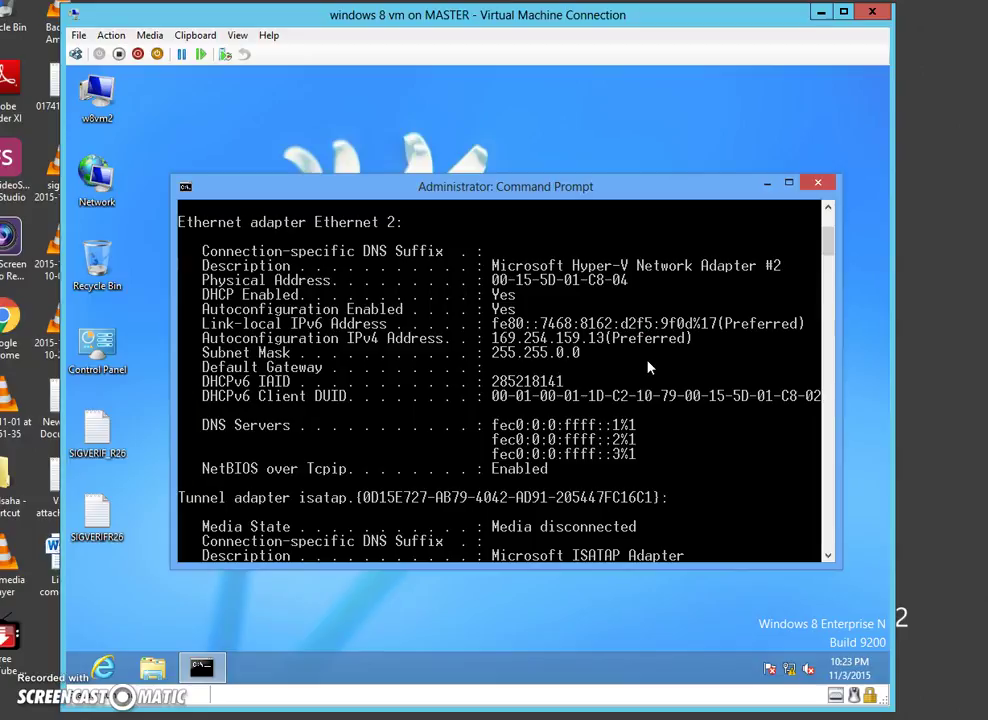
{"action": "left_click_drag", "start_coordinate": [690, 186], "coordinate": [641, 150]}
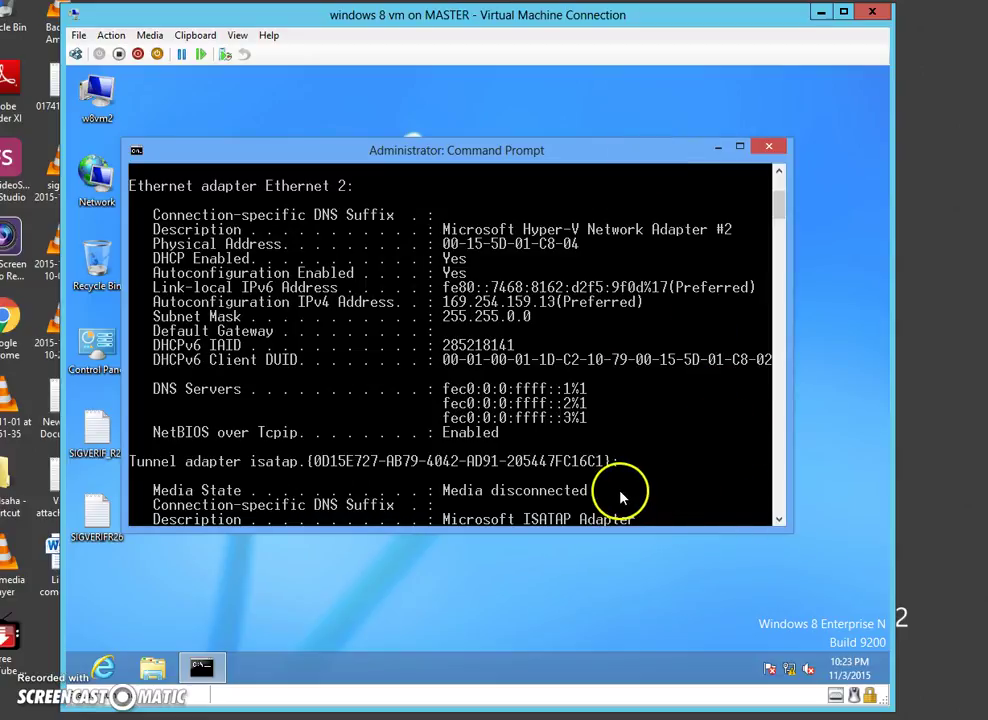
{"action": "left_click", "coordinate": [772, 150]}
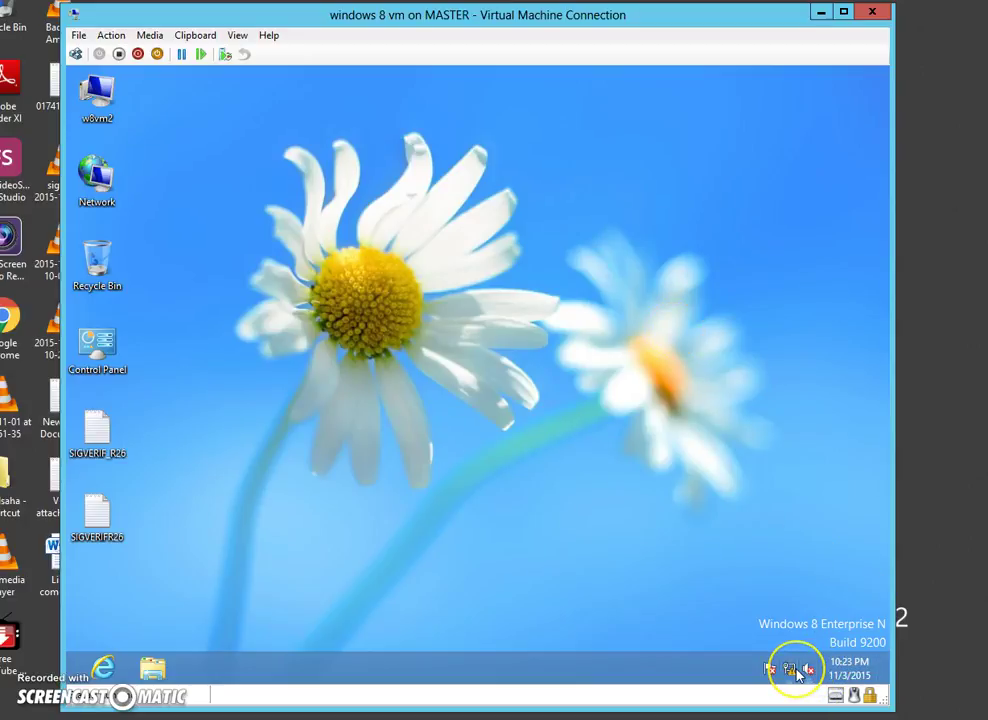
- Open Network and Sharing Center from the network icon and bring up the Ethernet 2 Status dialog
{"action": "mouse_move", "coordinate": [797, 672]}
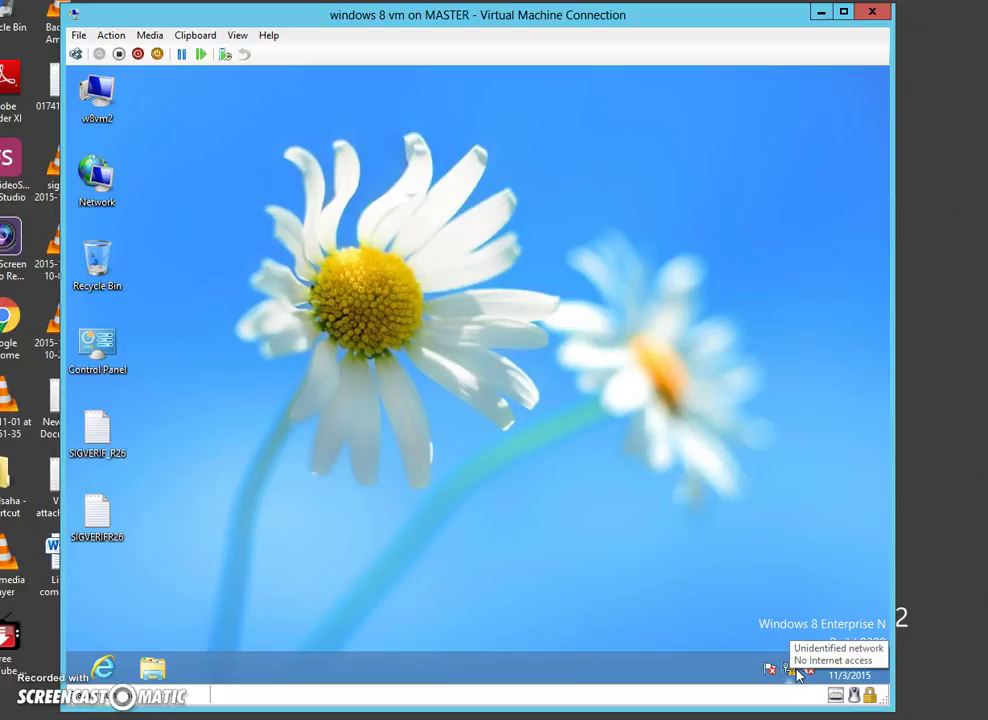
{"action": "right_click", "coordinate": [796, 673]}
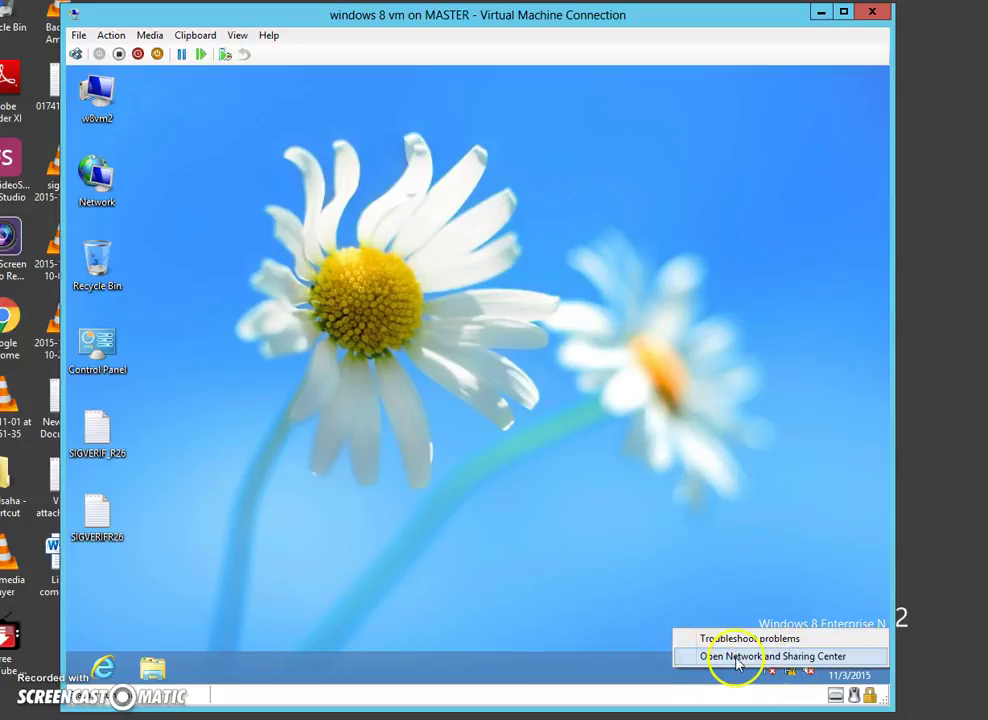
{"action": "left_click", "coordinate": [766, 658]}
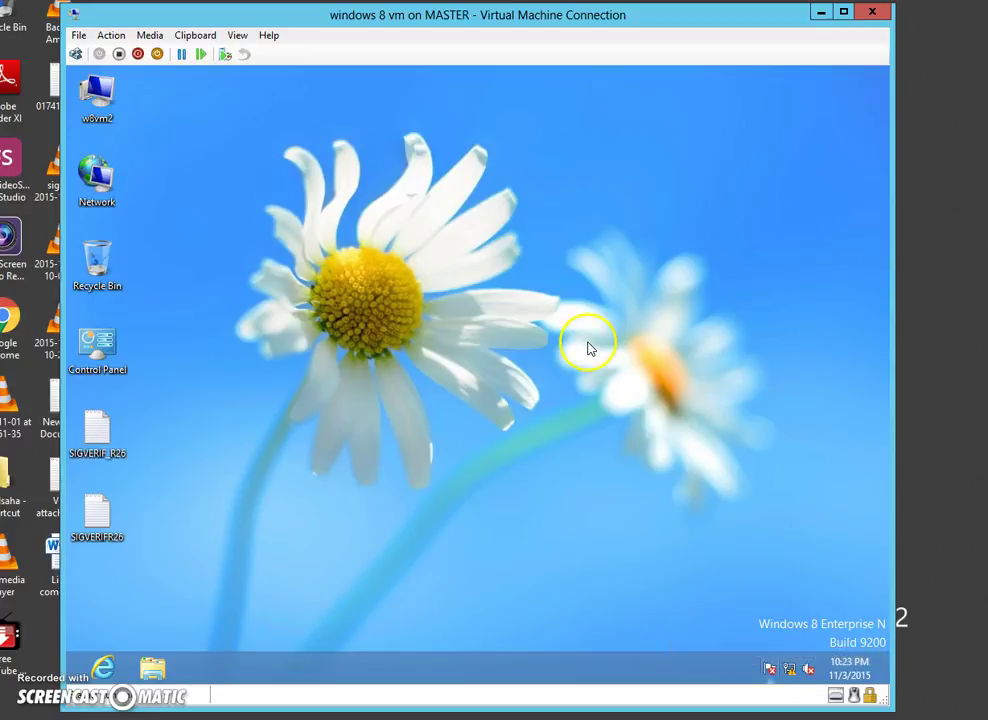
{"action": "left_click_drag", "start_coordinate": [640, 139], "coordinate": [614, 126]}
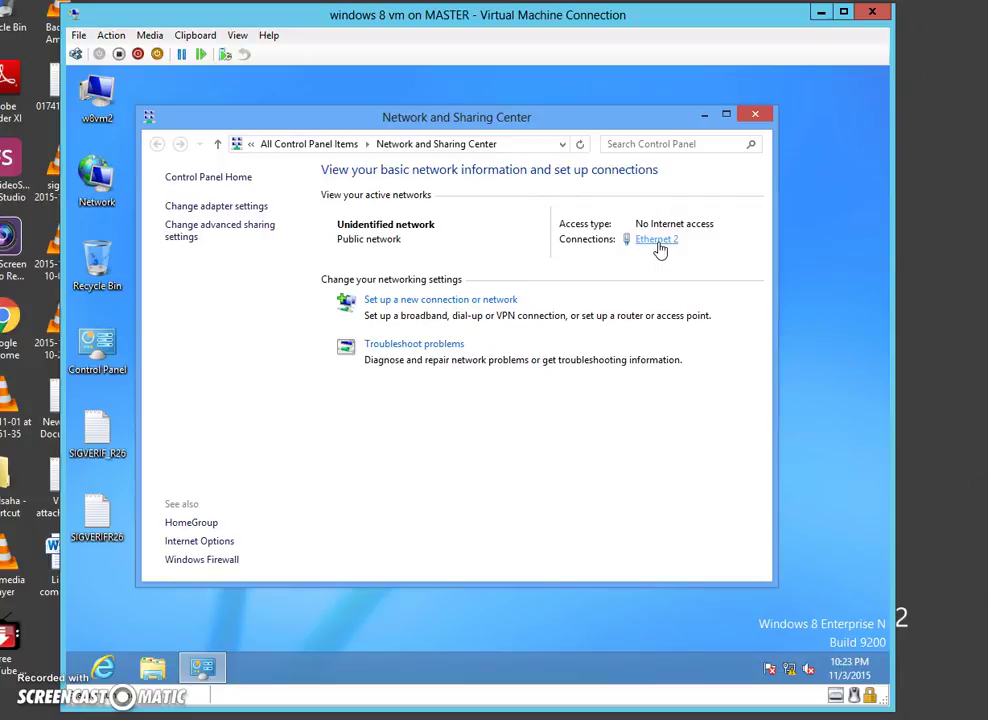
{"action": "left_click_drag", "start_coordinate": [553, 205], "coordinate": [575, 199]}
{"action": "left_click", "coordinate": [478, 495]}
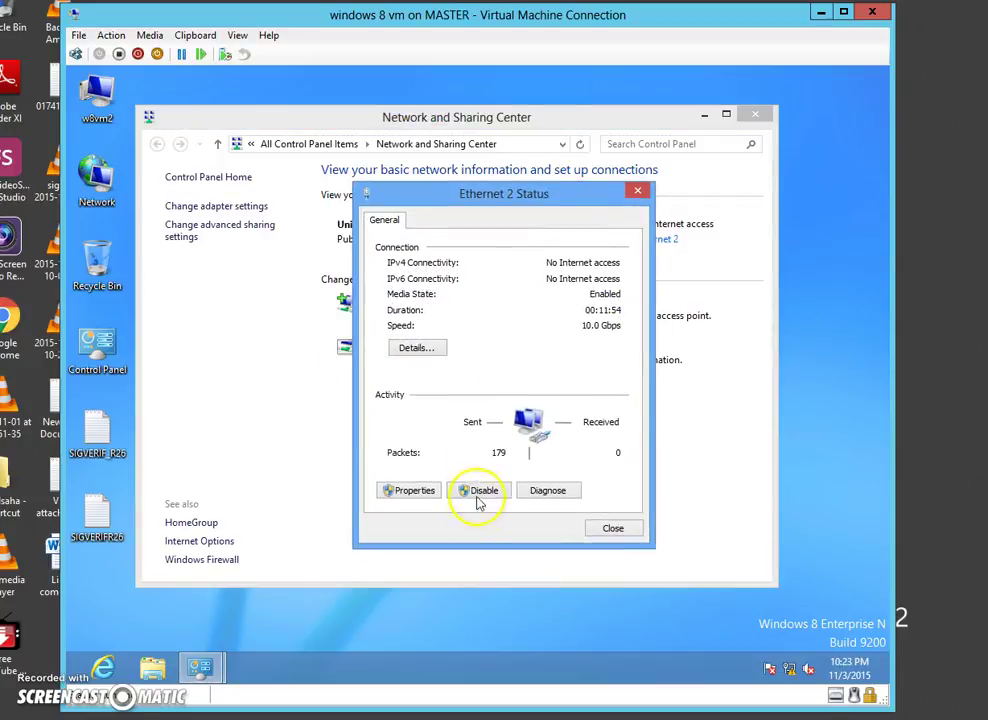
- Open the Internet Protocol Version 4 (TCP/IPv4) properties from Ethernet 2's connection Properties
{"action": "left_click", "coordinate": [421, 490]}
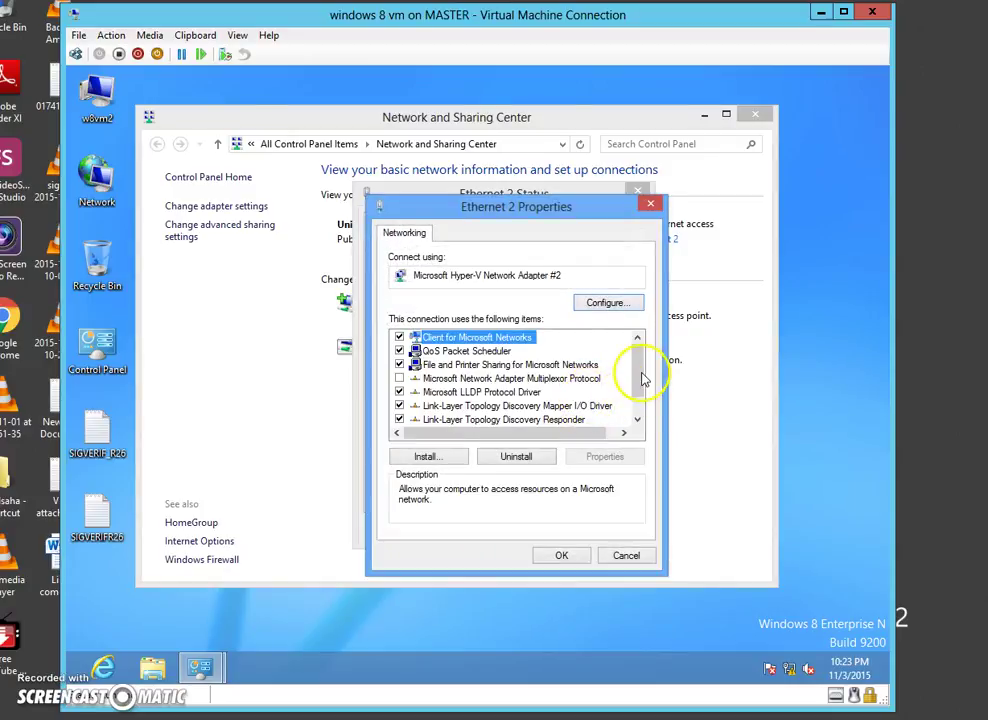
{"action": "scroll", "coordinate": [640, 390], "scroll_direction": "down", "scroll_amount": 1}
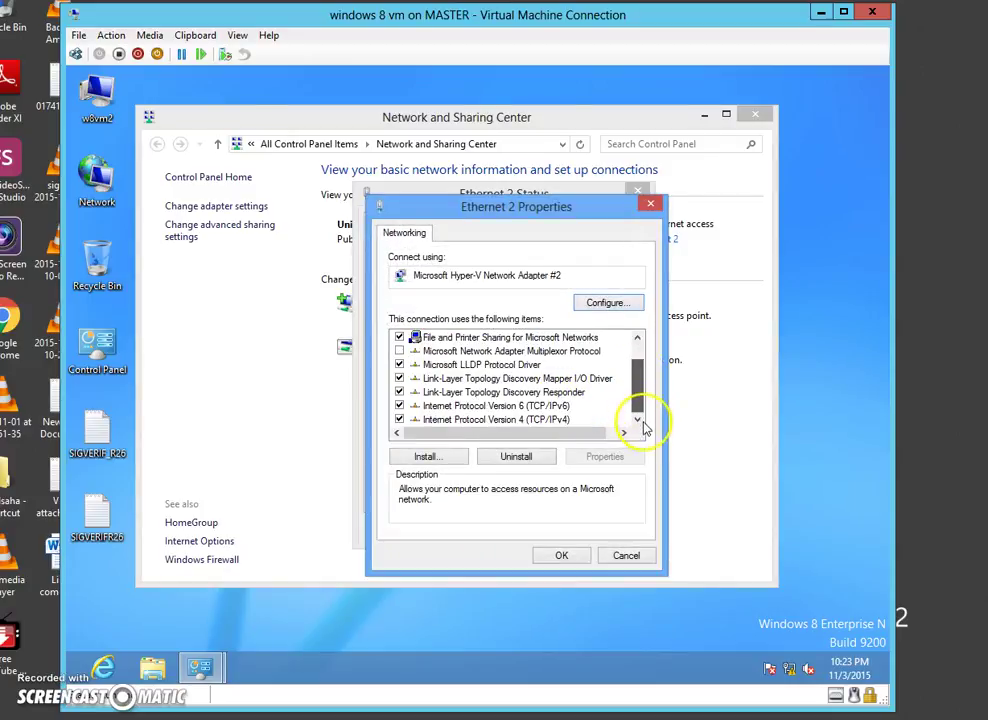
{"action": "left_click", "coordinate": [490, 420]}
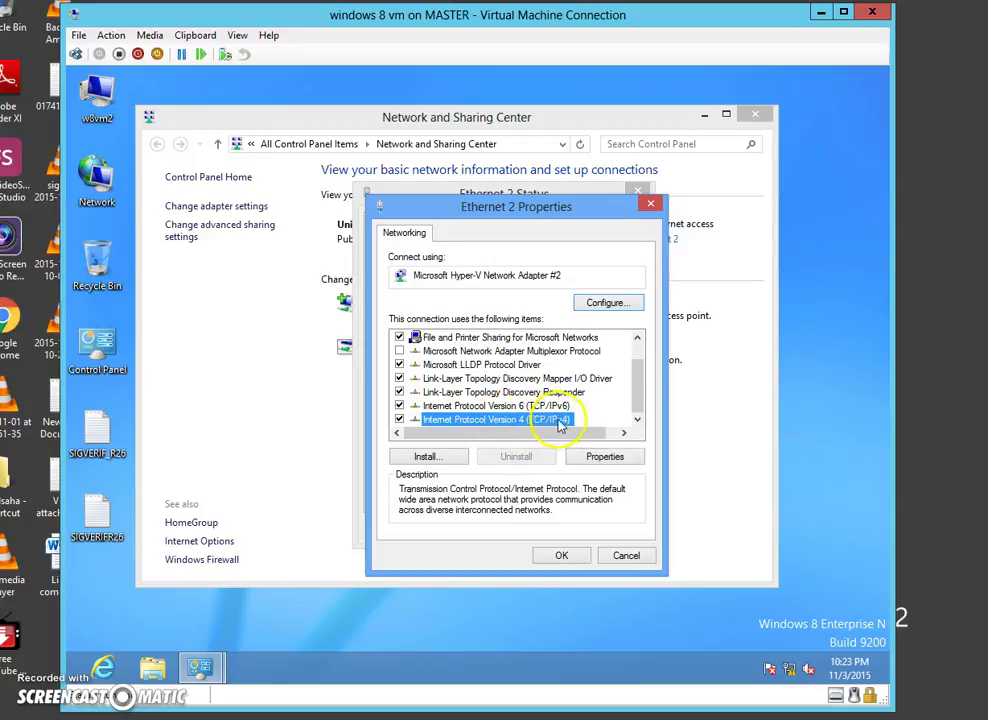
{"action": "left_click", "coordinate": [607, 457]}
{"action": "left_click_drag", "start_coordinate": [582, 273], "coordinate": [551, 147]}
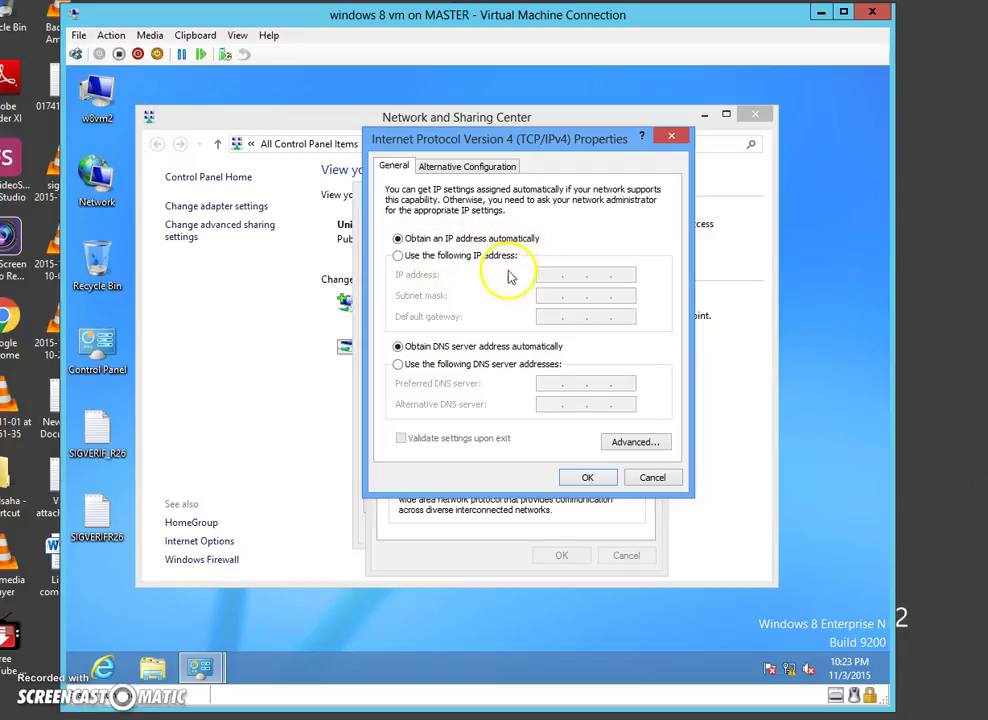
- Set static IP 172.16.1.222, mask 255.255.0.0 and preferred DNS 172.16.1.200, then confirm
{"action": "left_click", "coordinate": [403, 257]}
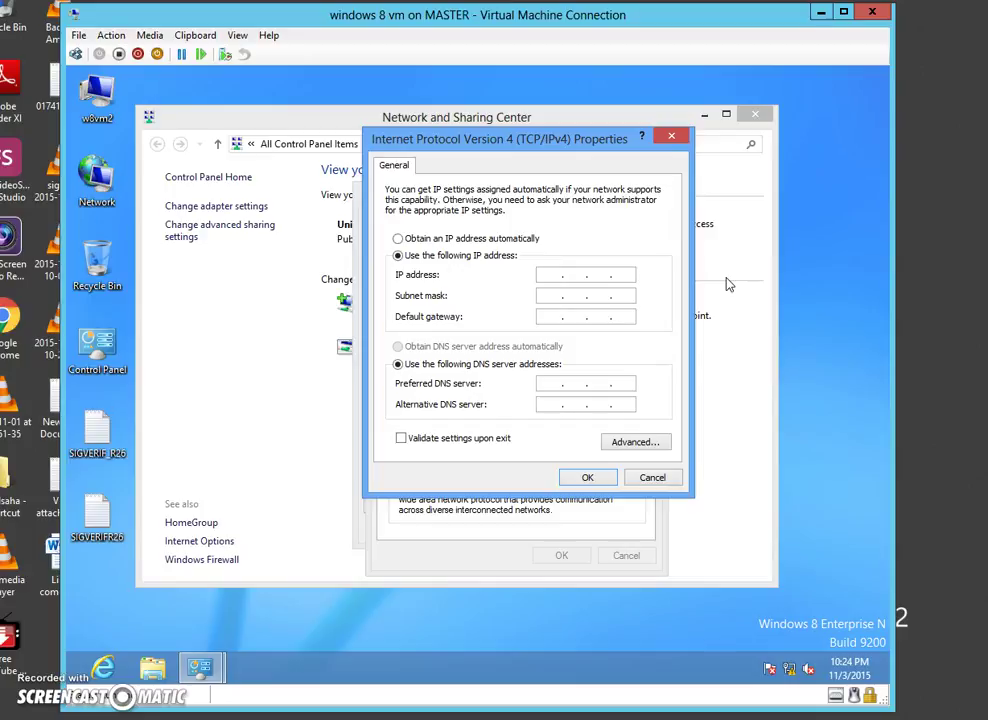
{"action": "type", "text": "172 . 16 . 1 . 222"}
{"action": "left_click", "coordinate": [552, 296]}
{"action": "left_click_drag", "start_coordinate": [566, 140], "coordinate": [549, 139]}
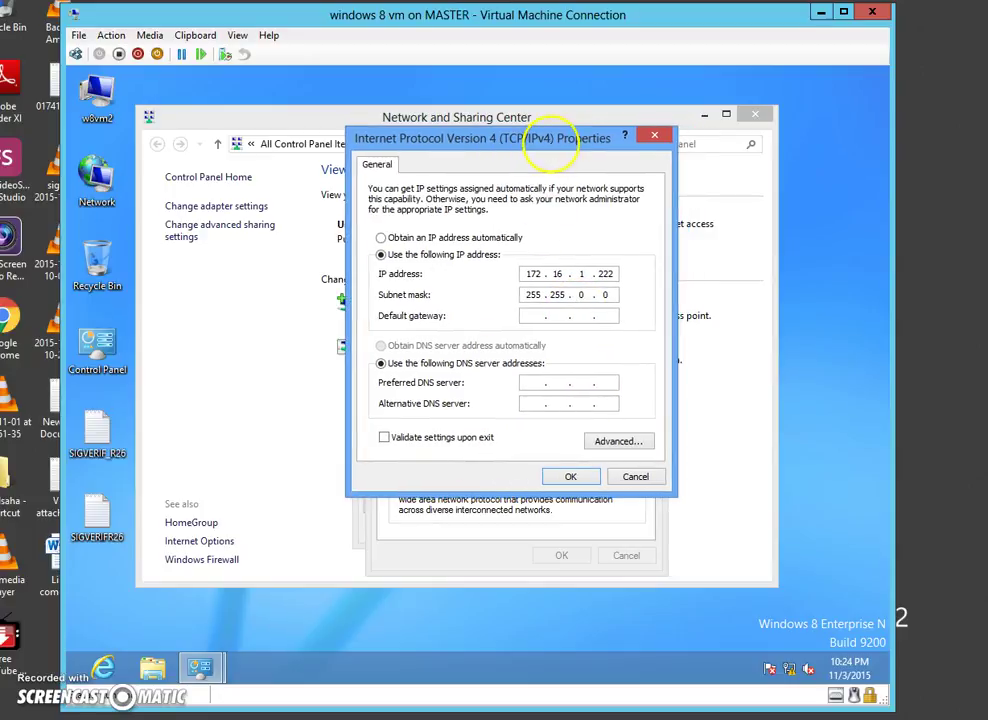
{"action": "left_click", "coordinate": [538, 388]}
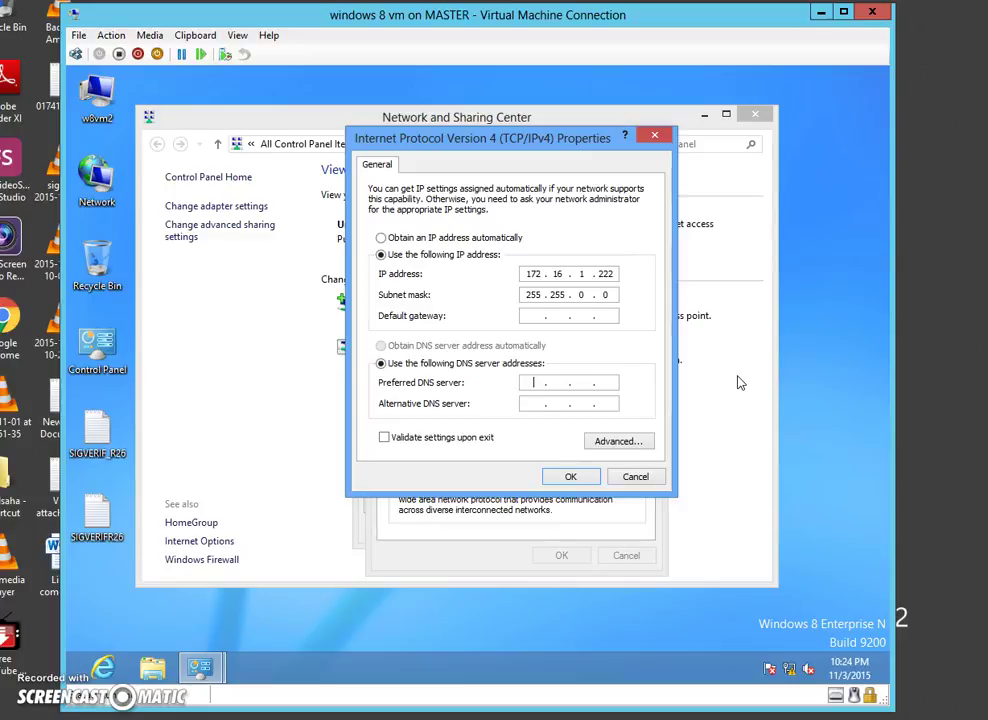
{"action": "type", "text": "172 . 16 . 1 . 200"}
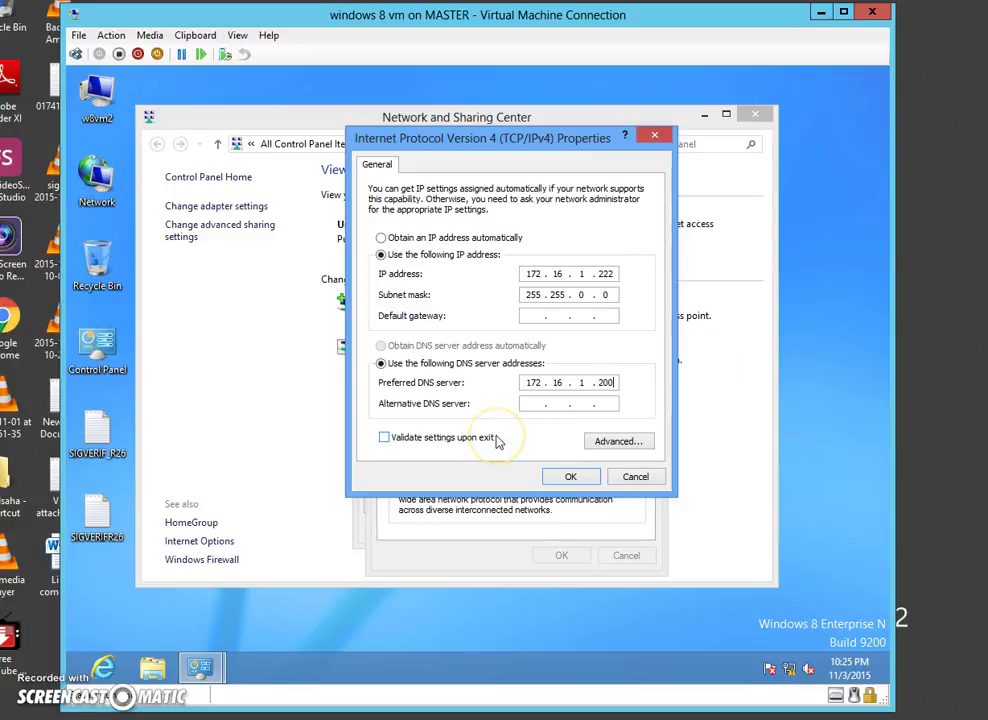
{"action": "left_click", "coordinate": [570, 477]}
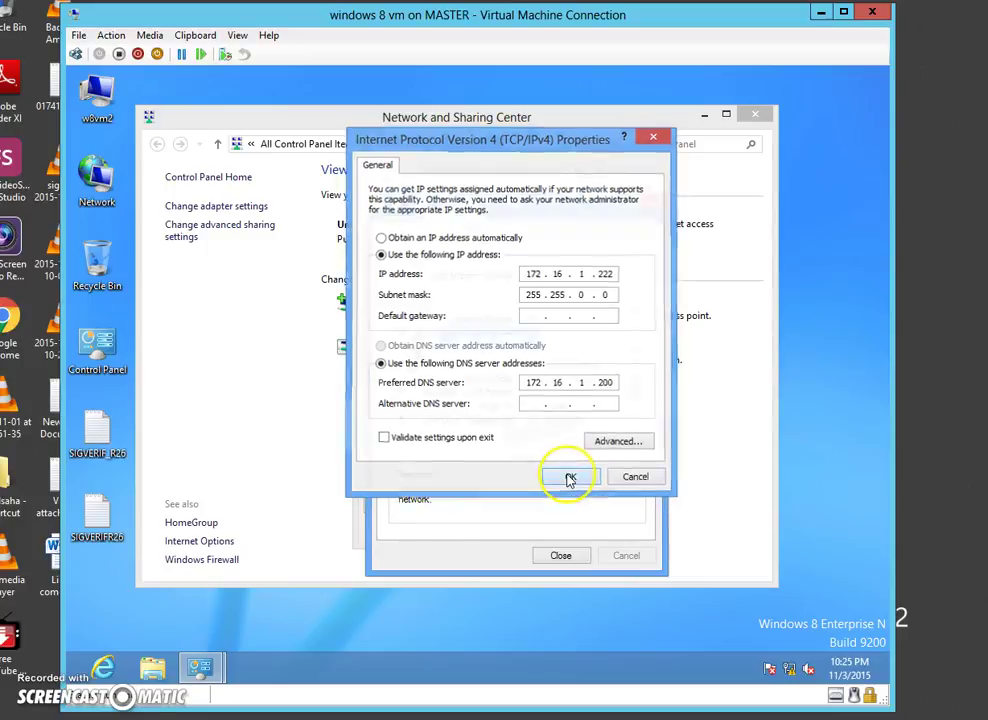
- Close the Ethernet 2 properties, Ethernet 2 status and Network and Sharing Center windows
{"action": "left_click", "coordinate": [562, 555]}
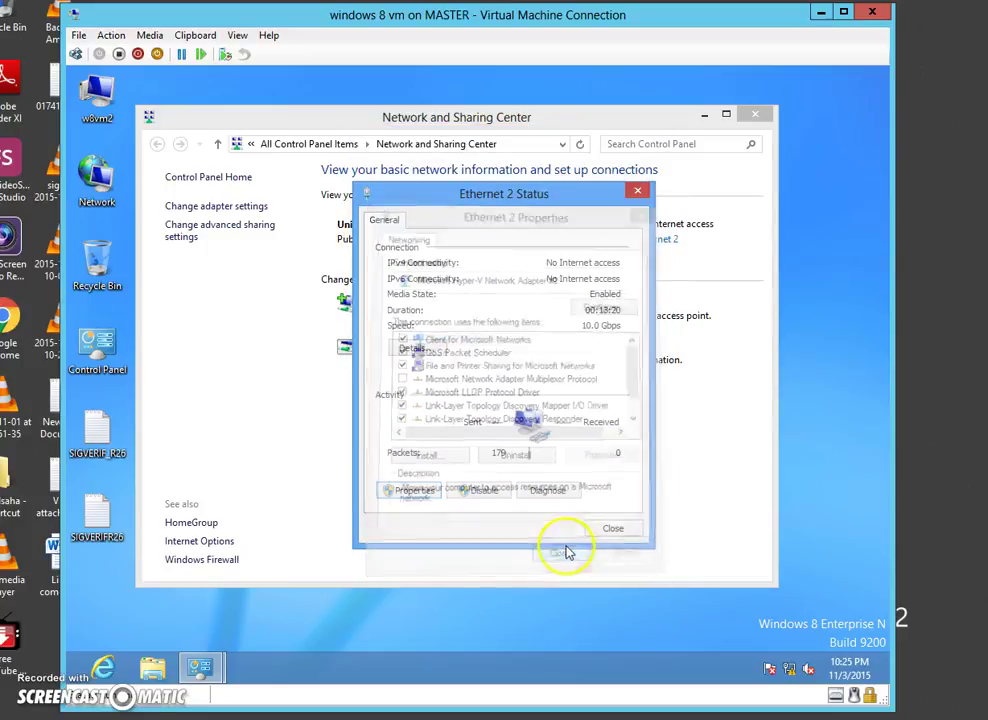
{"action": "left_click", "coordinate": [613, 527]}
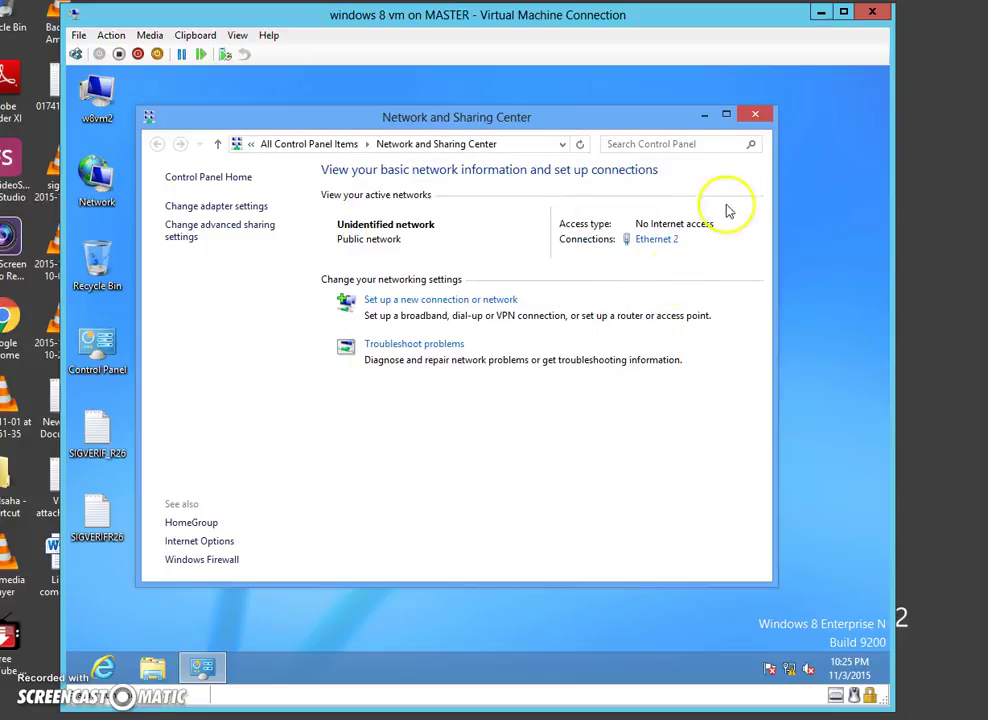
{"action": "left_click", "coordinate": [755, 114]}
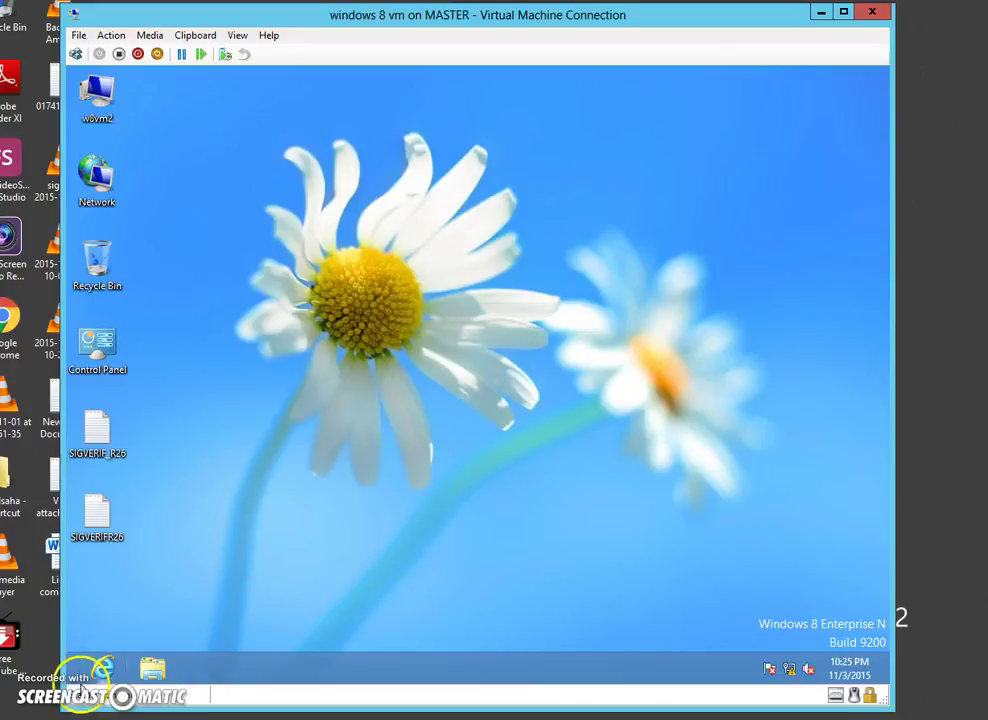
- Launch an elevated Command Prompt from the Start button's quick menu
{"action": "right_click", "coordinate": [70, 688]}
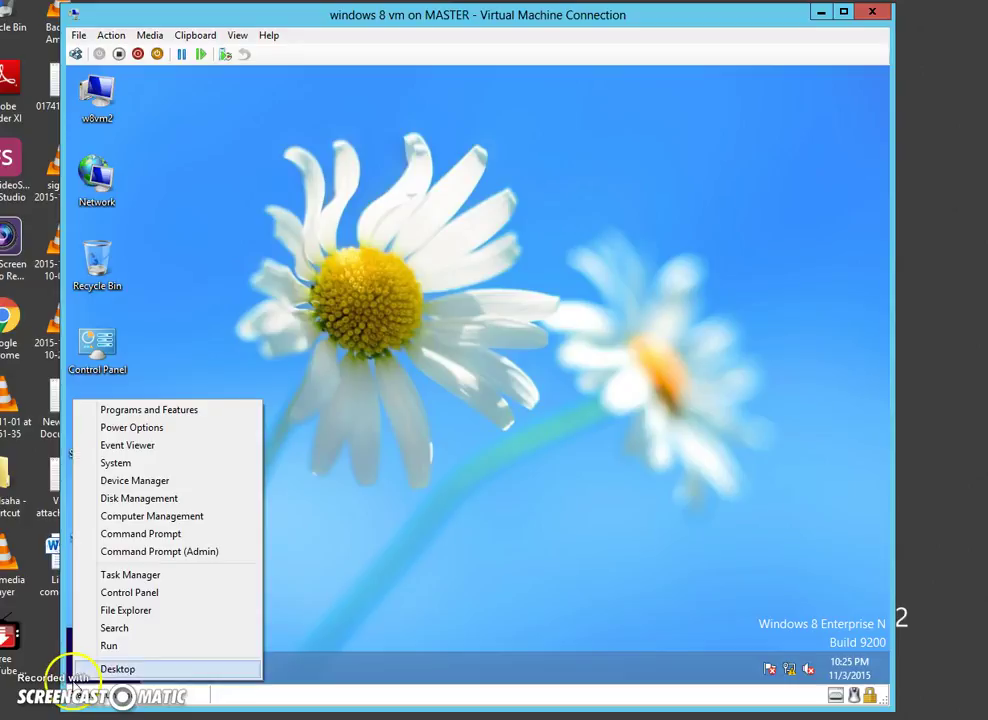
{"action": "left_click", "coordinate": [226, 552]}
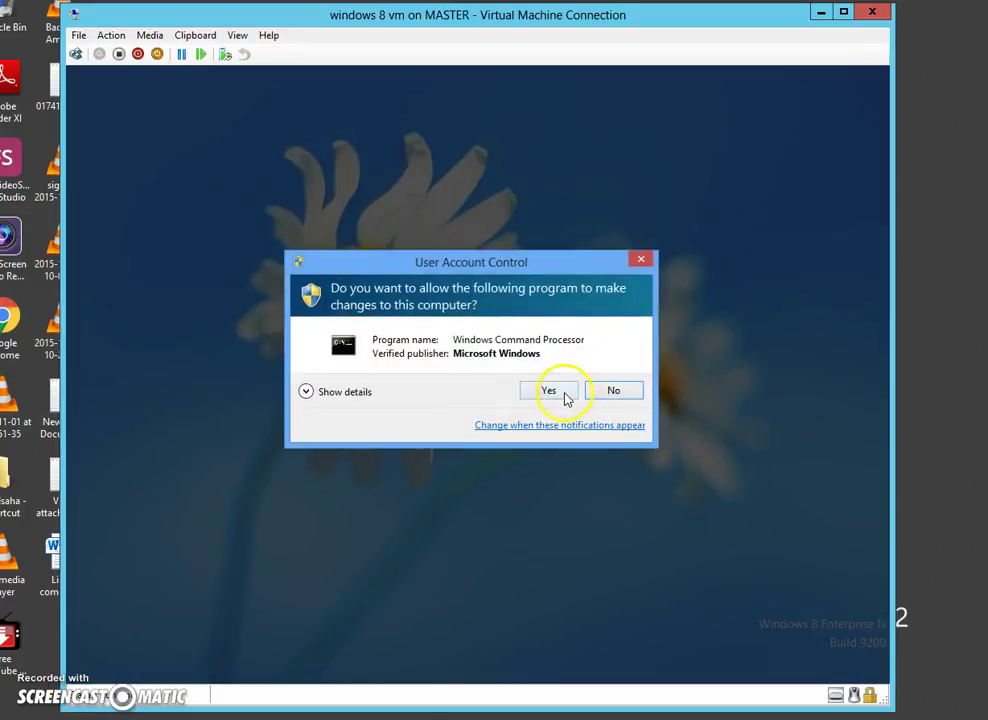
{"action": "left_click", "coordinate": [560, 398]}
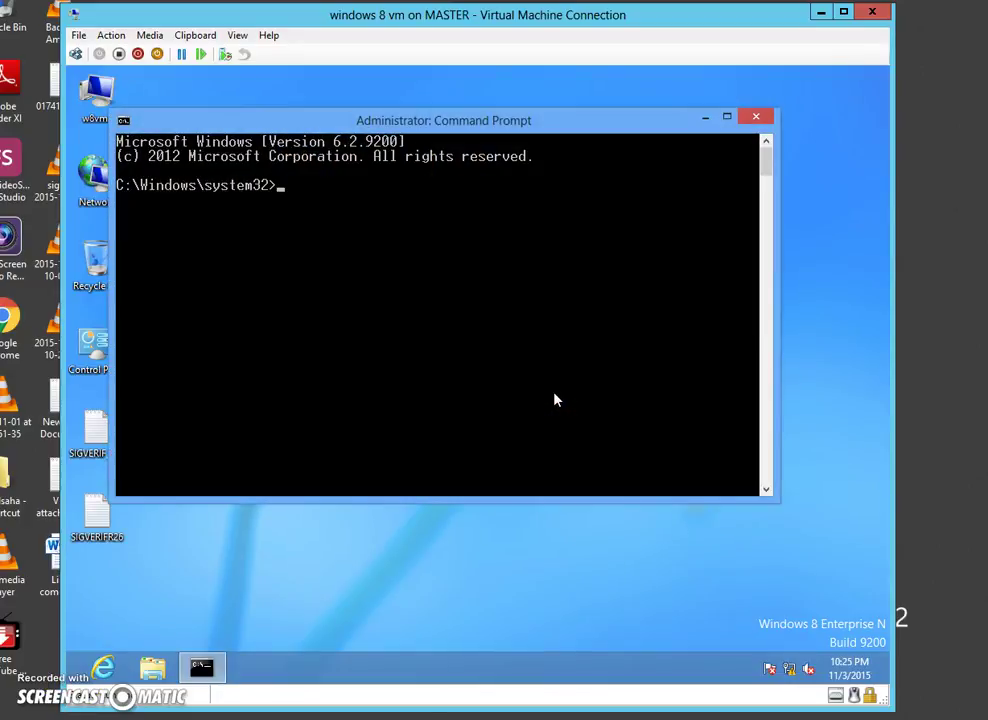
- Run ipconfig /all to confirm 172.16.1.222 and DNS 172.16.1.200, then type ping 172.16.1.200 -t
{"action": "type", "text": "ipconfig a//"}
{"action": "key", "text": "BackSpace"}
{"action": "key", "text": "BackSpace"}
{"action": "key", "text": "BackSpace"}
{"action": "type", "text": "/all"}
{"action": "key", "text": "Return"}
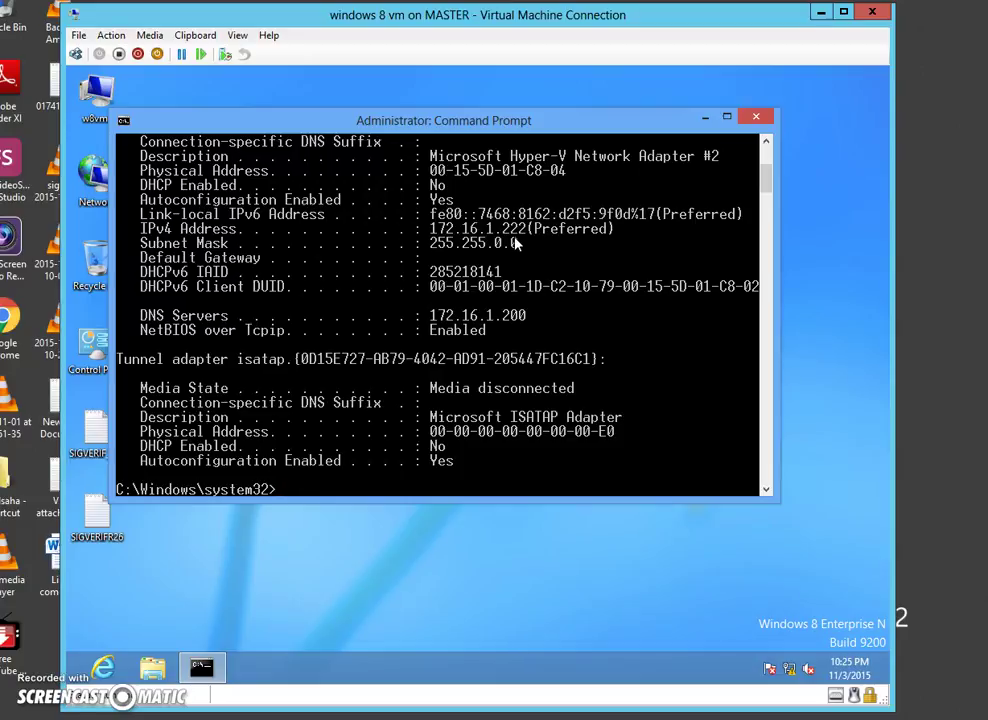
{"action": "type", "text": "ping 172.16.1."}
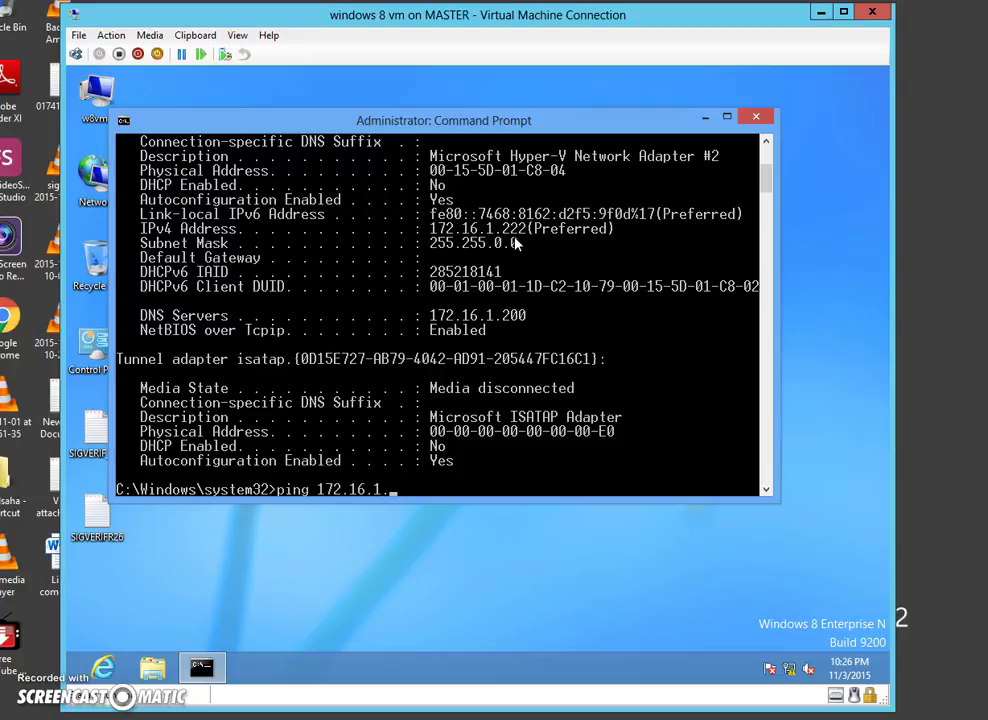
{"action": "type", "text": "200 -t"}
{"action": "key", "text": "Return"}
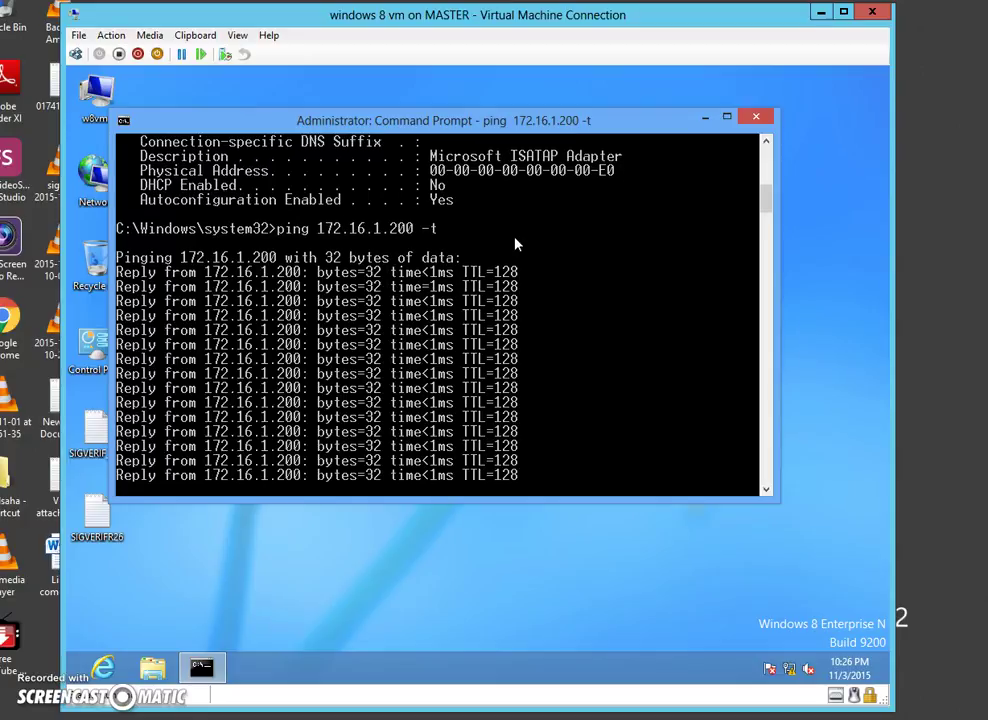
{"action": "key", "text": "ctrl+c"}
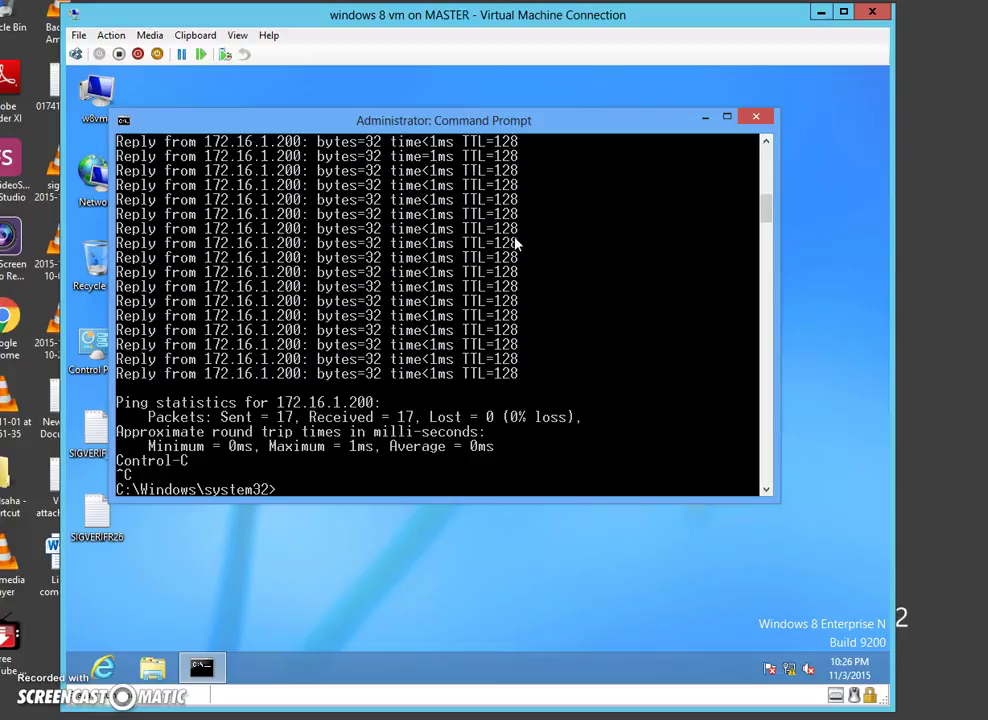
{"action": "type", "text": "exit"}
{"action": "key", "text": "Return"}
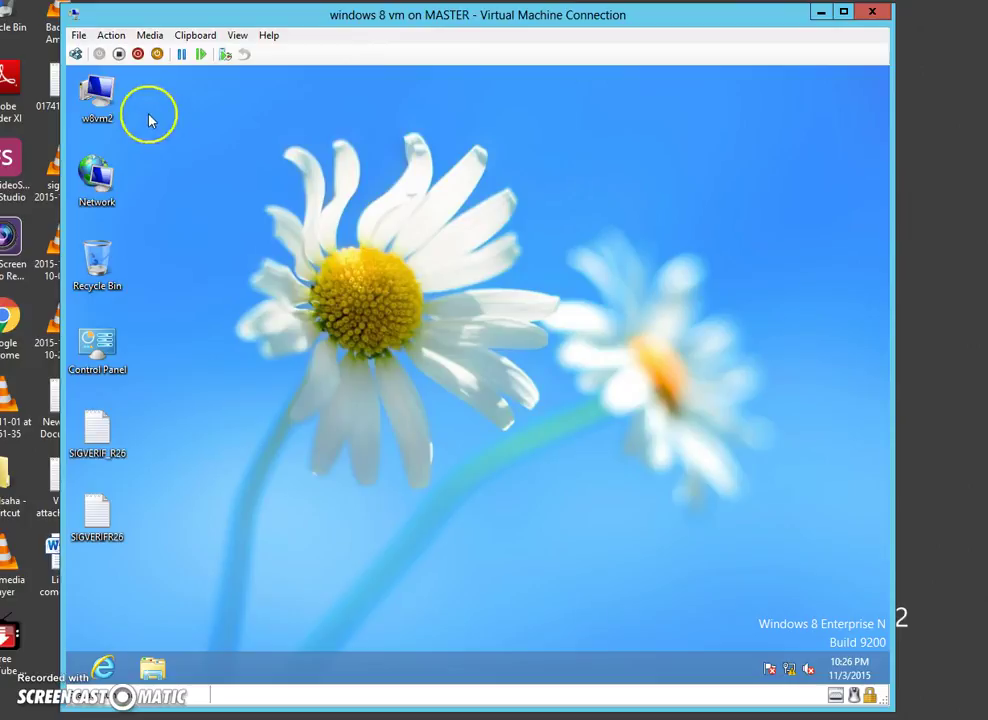
- Open the w8vm2 System window, enlarge it, and bring up System Properties showing w8vm in WORKGROUP
{"action": "right_click", "coordinate": [100, 100]}
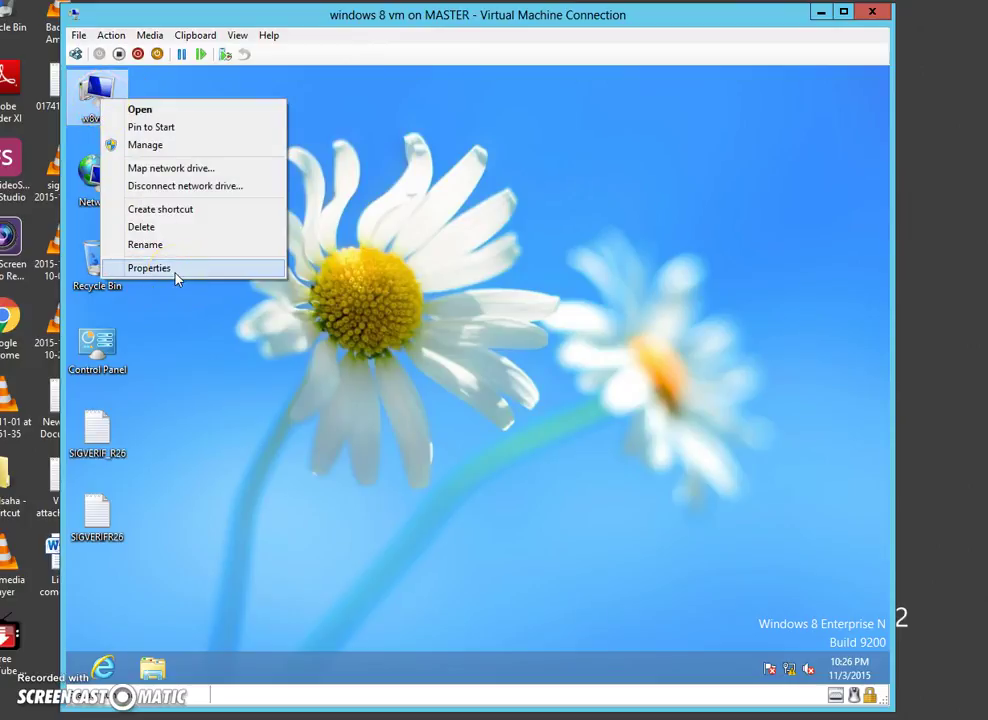
{"action": "left_click", "coordinate": [148, 268]}
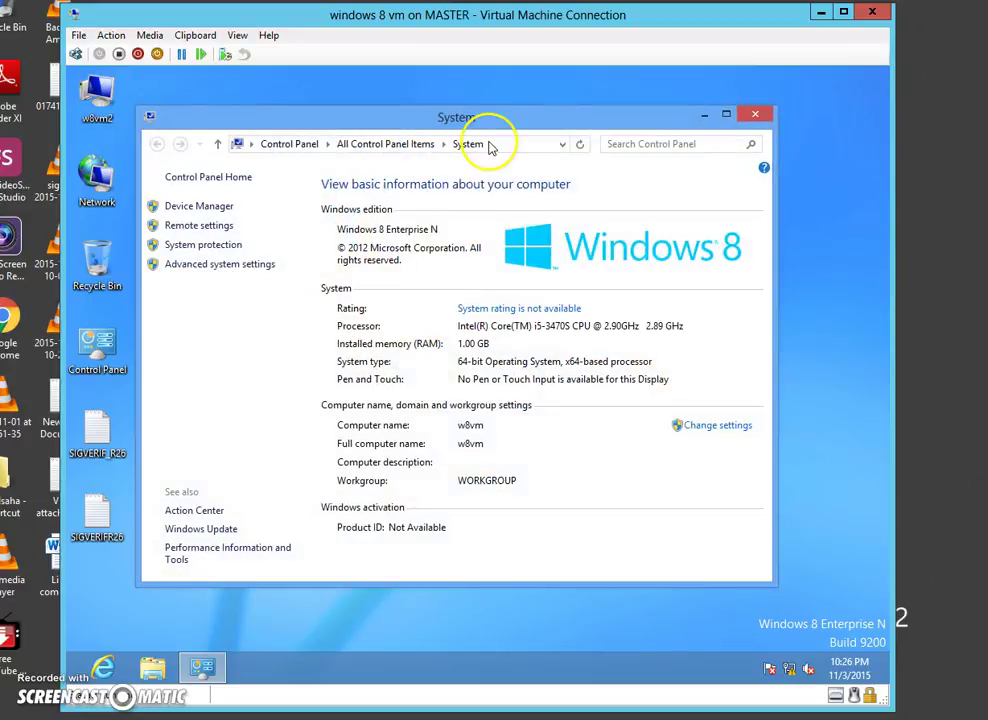
{"action": "left_click_drag", "start_coordinate": [494, 117], "coordinate": [508, 120]}
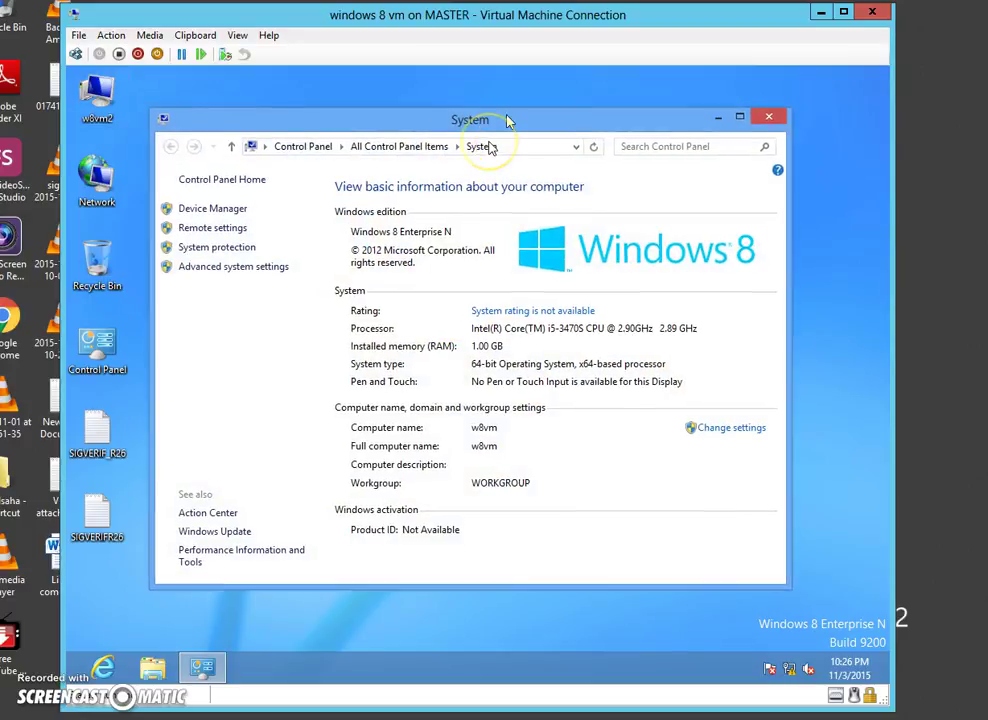
{"action": "left_click_drag", "start_coordinate": [788, 585], "coordinate": [817, 609]}
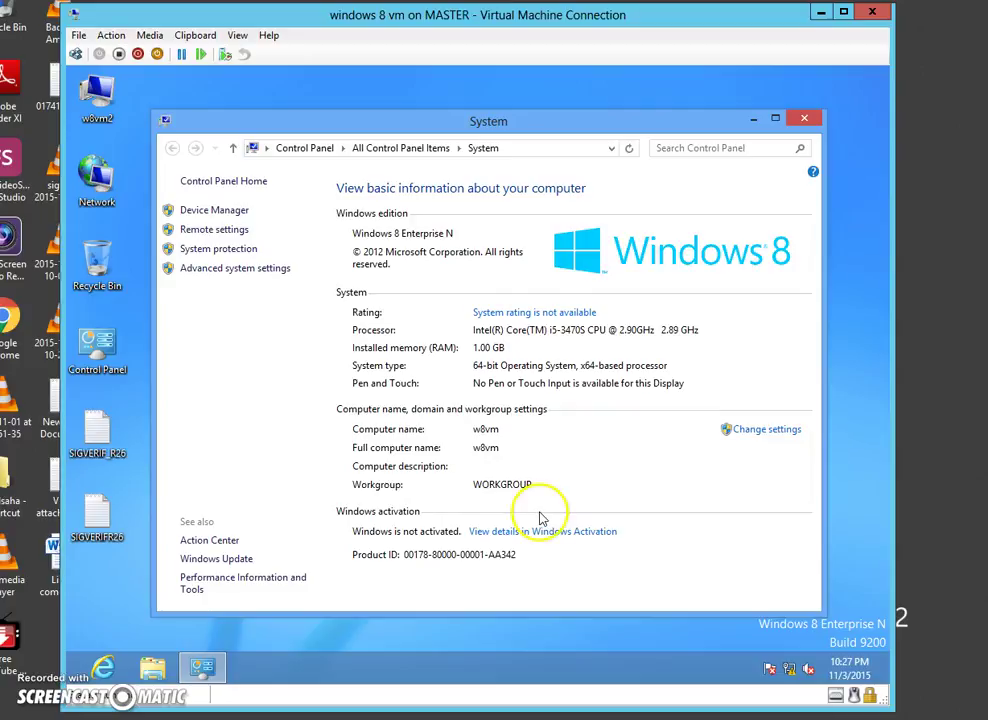
{"action": "left_click", "coordinate": [778, 432]}
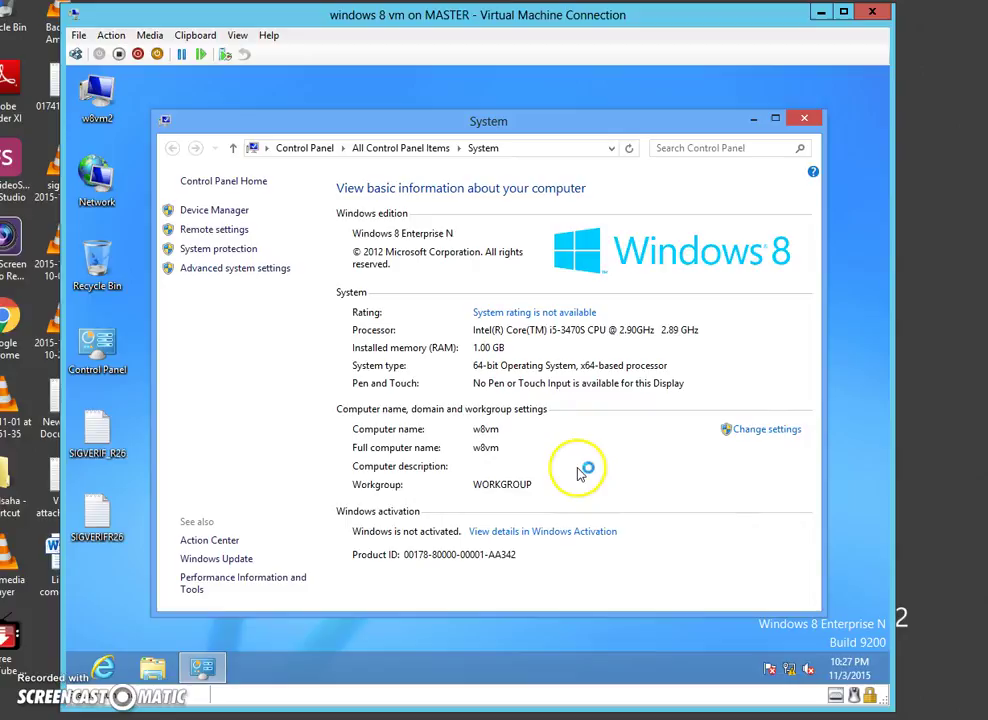
{"action": "left_click_drag", "start_coordinate": [315, 139], "coordinate": [444, 139]}
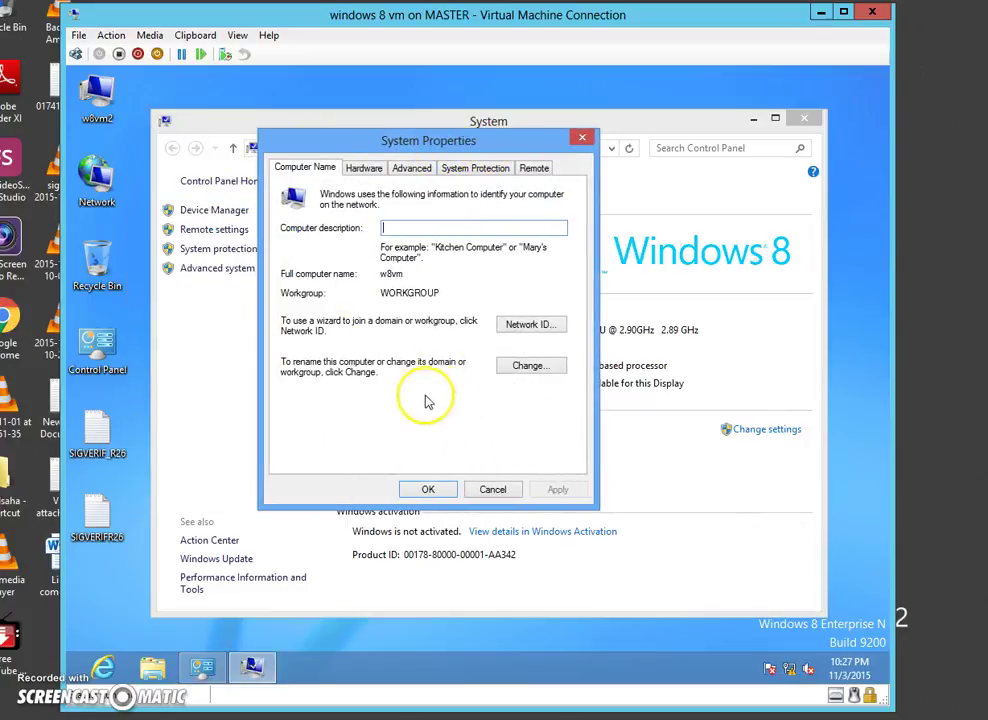
- Rename the computer from w8vm to w8R26 and choose Domain membership
{"action": "left_click", "coordinate": [533, 368]}
{"action": "left_click_drag", "start_coordinate": [403, 176], "coordinate": [490, 189]}
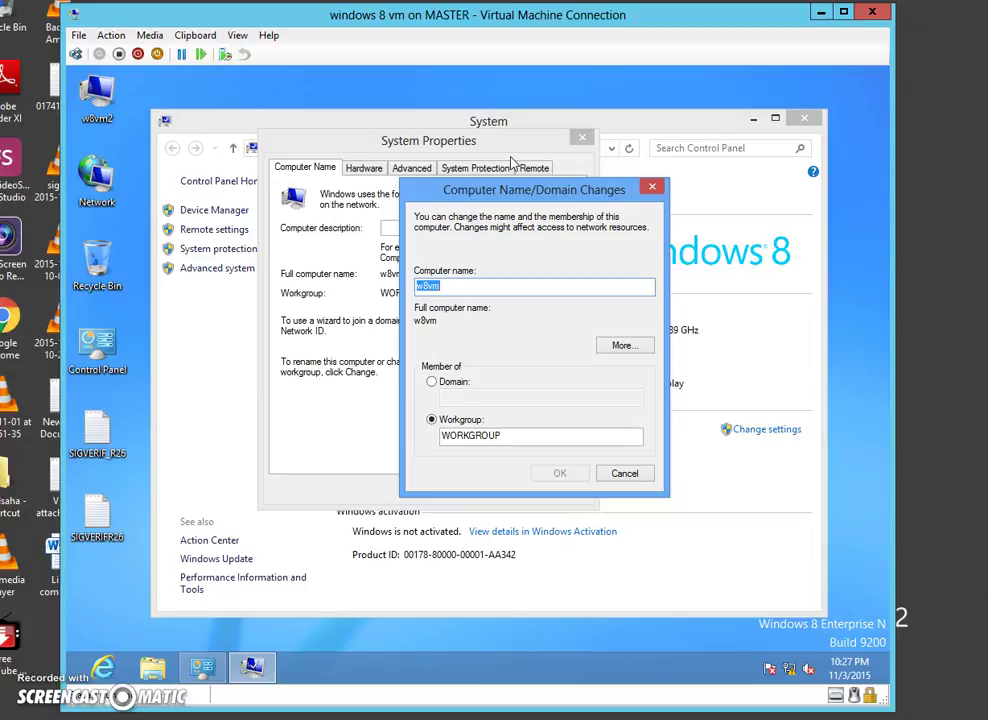
{"action": "left_click", "coordinate": [473, 288]}
{"action": "left_click", "coordinate": [498, 283]}
{"action": "left_click", "coordinate": [408, 283]}
{"action": "left_click", "coordinate": [473, 285]}
{"action": "mouse_move", "coordinate": [466, 287]}
{"action": "left_mouse_down"}
{"action": "mouse_move", "coordinate": [428, 285]}
{"action": "mouse_move", "coordinate": [419, 312]}
{"action": "mouse_move", "coordinate": [473, 286]}
{"action": "left_mouse_up"}
{"action": "left_click", "coordinate": [473, 286]}
{"action": "key", "text": "BackSpace"}
{"action": "key", "text": "BackSpace"}
{"action": "type", "text": "R26"}
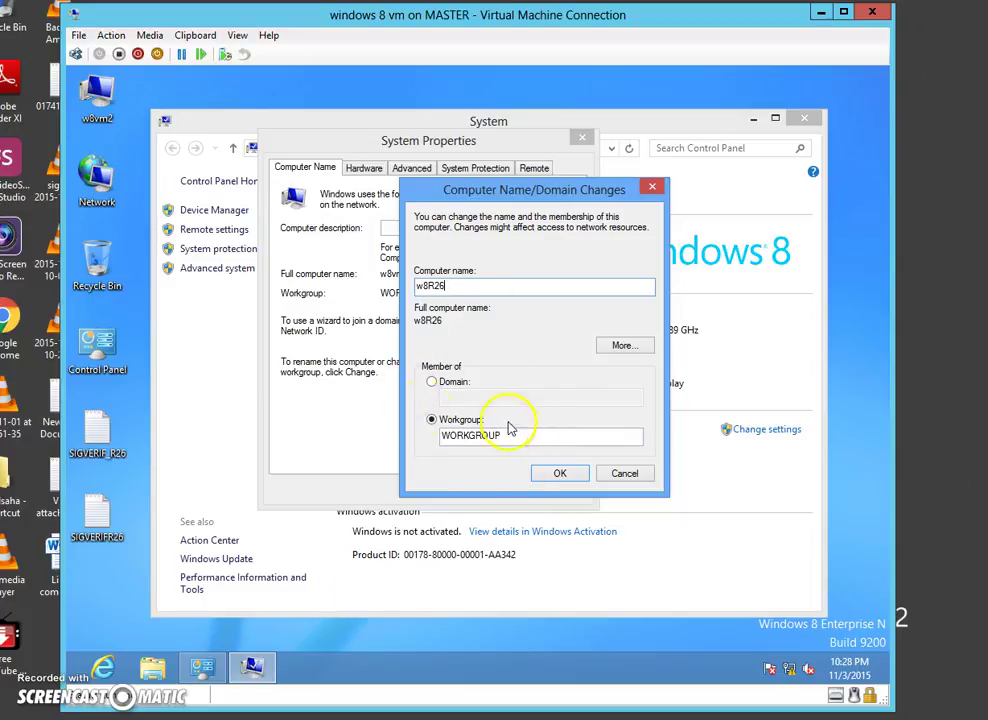
{"action": "left_click", "coordinate": [457, 390]}
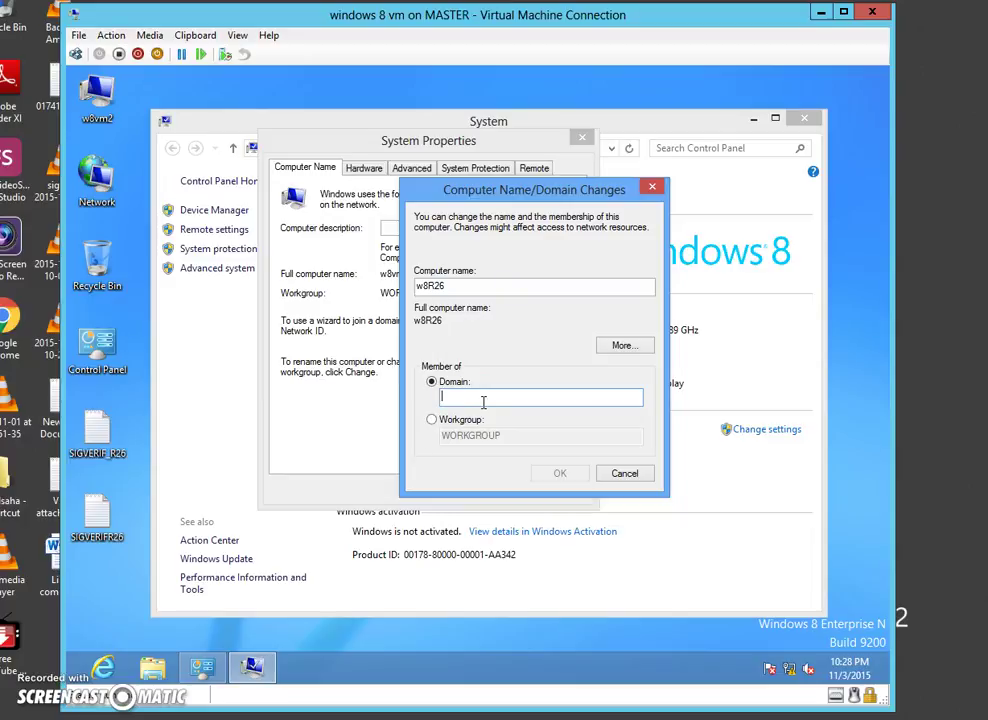
- Enter praxis.com as the domain and submit to request join credentials
{"action": "type", "text": "praxis"}
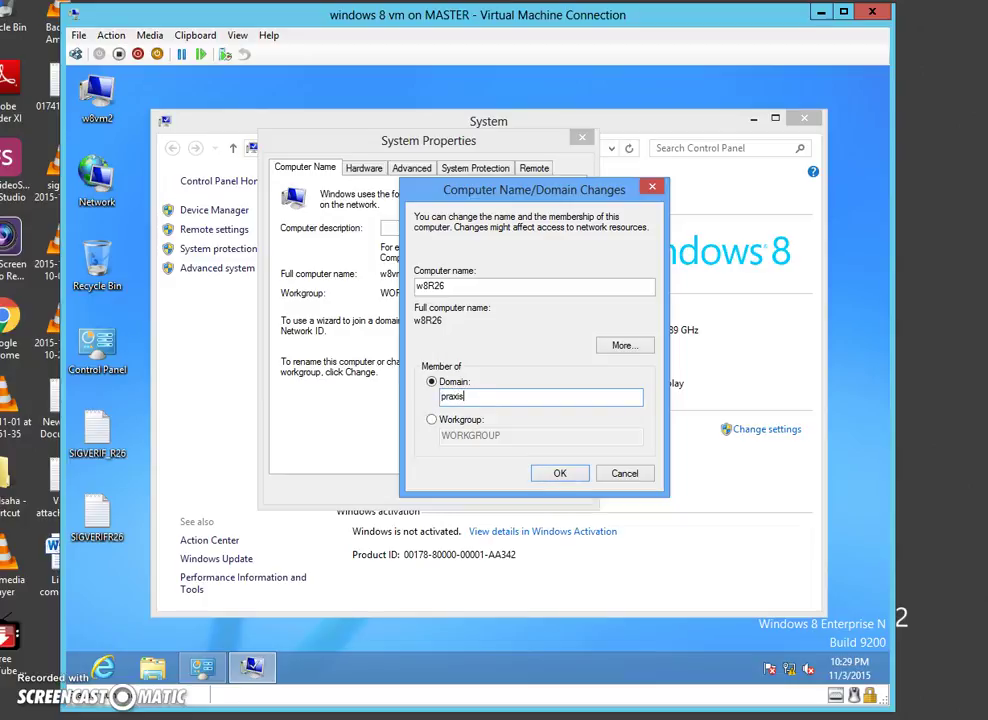
{"action": "type", "text": ".com"}
{"action": "left_click", "coordinate": [562, 474]}
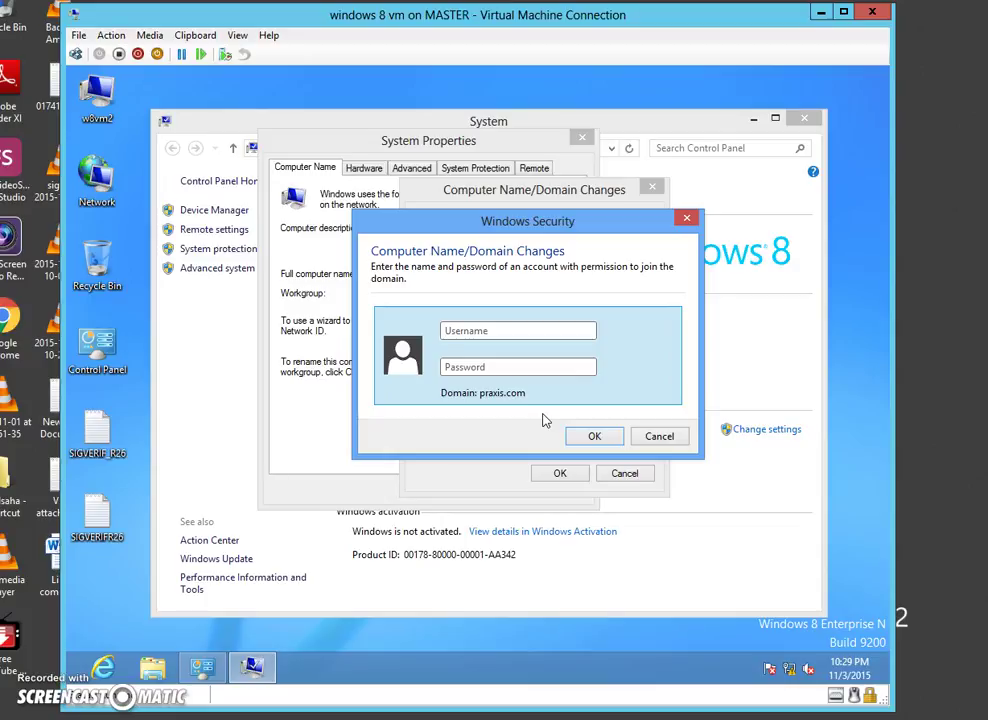
- Enter the domain administrator account name and password to join praxis.com
{"action": "type", "text": "administrator"}
{"action": "key", "text": "Tab"}
{"action": "type", "text": "••••"}
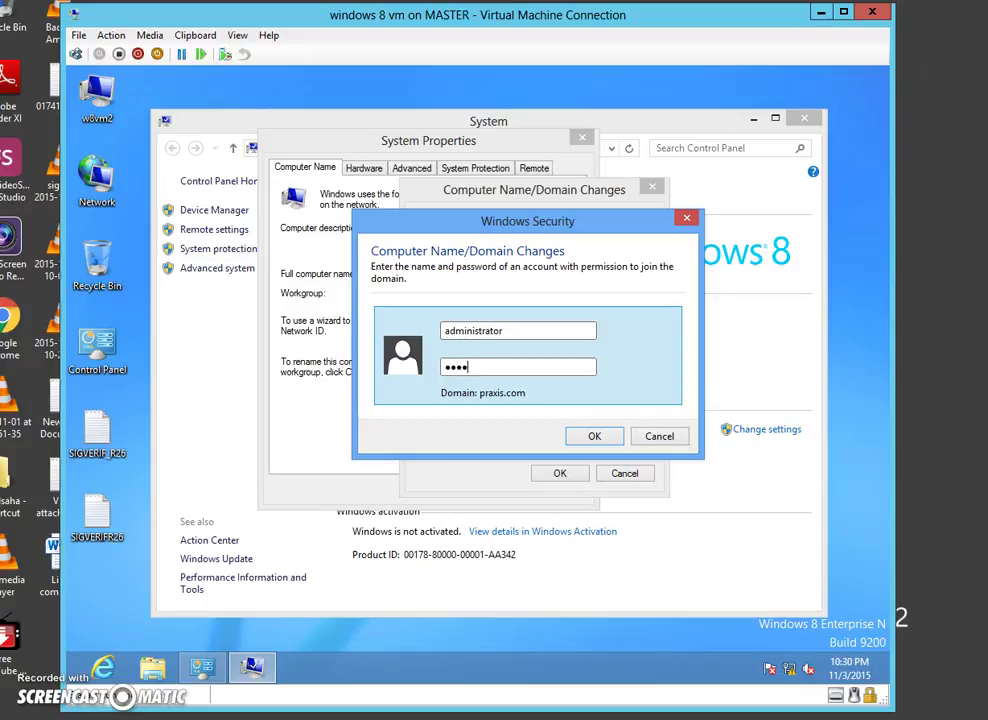
{"action": "type", "text": "••••"}
{"action": "left_click", "coordinate": [612, 435]}
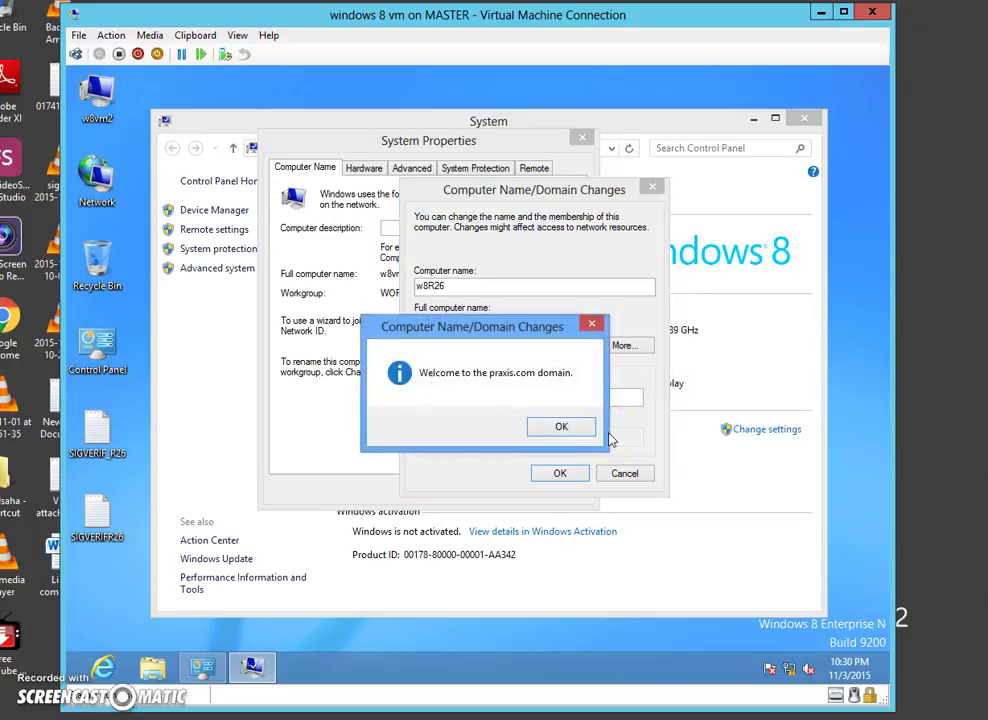
- Reposition the 'Welcome to the praxis.com domain' message and acknowledge it with OK
{"action": "left_click_drag", "start_coordinate": [463, 334], "coordinate": [514, 299]}
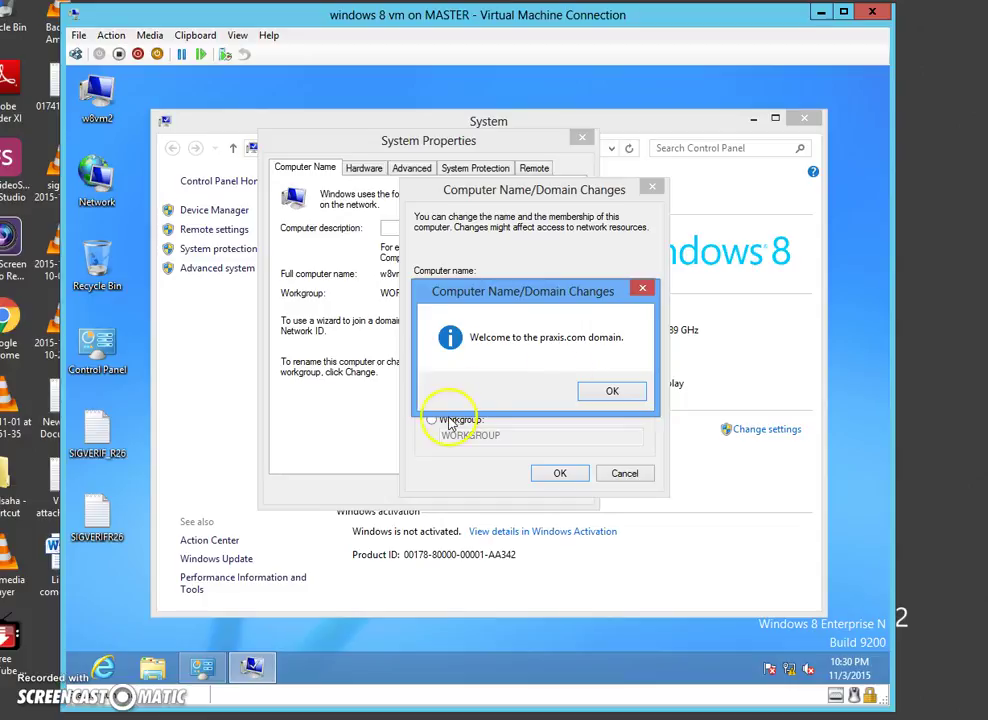
{"action": "left_click_drag", "start_coordinate": [510, 291], "coordinate": [462, 288]}
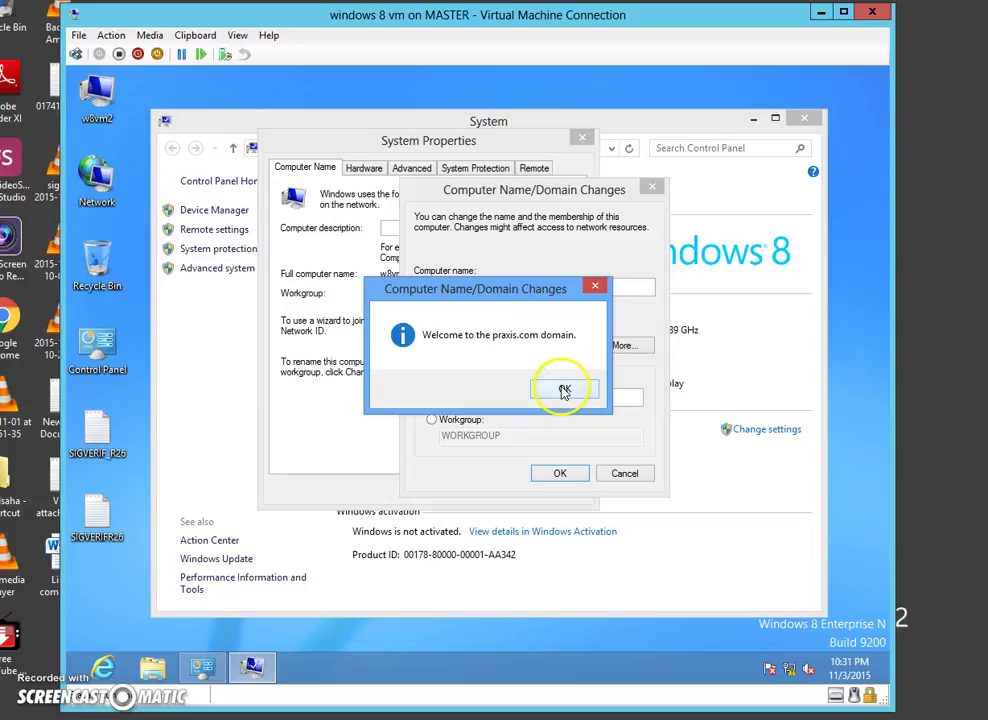
{"action": "left_click", "coordinate": [563, 390]}
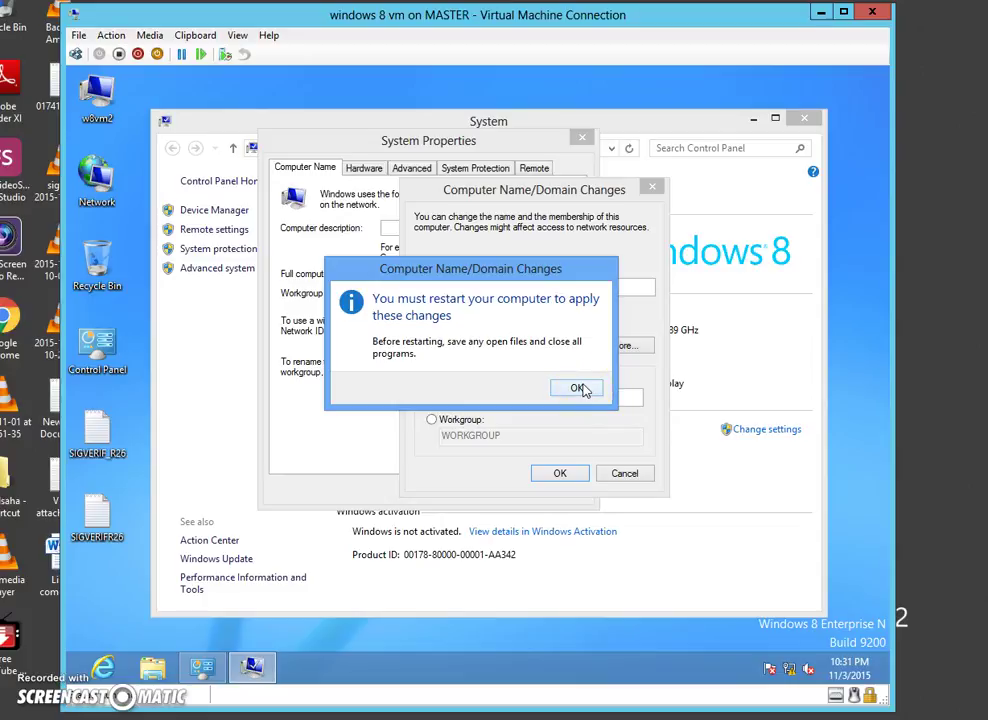
- Dismiss the restart-required notice, returning to System Properties showing w8R26.praxis.com pending restart
{"action": "left_click", "coordinate": [578, 388]}
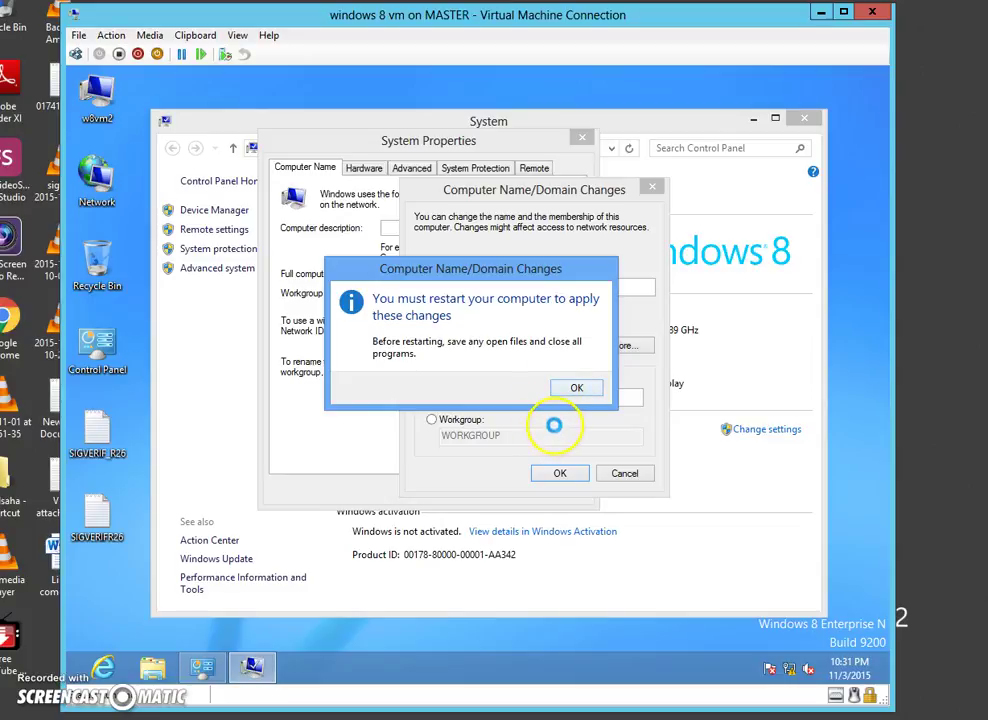
{"action": "left_click", "coordinate": [566, 390]}
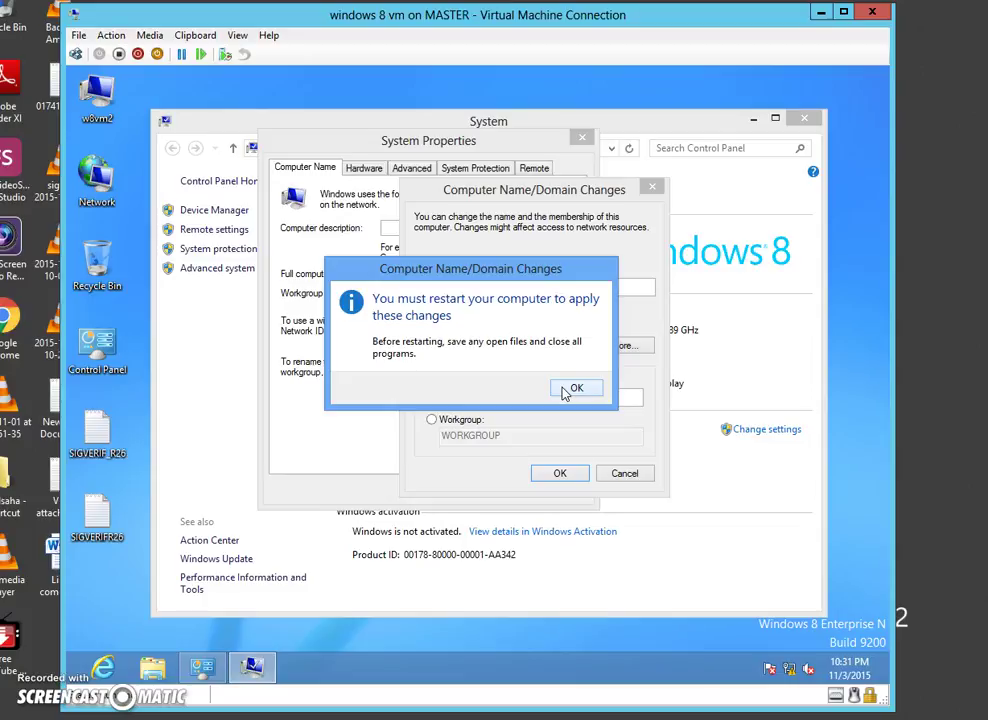
{"action": "left_click", "coordinate": [577, 389]}
{"action": "left_click", "coordinate": [577, 390]}
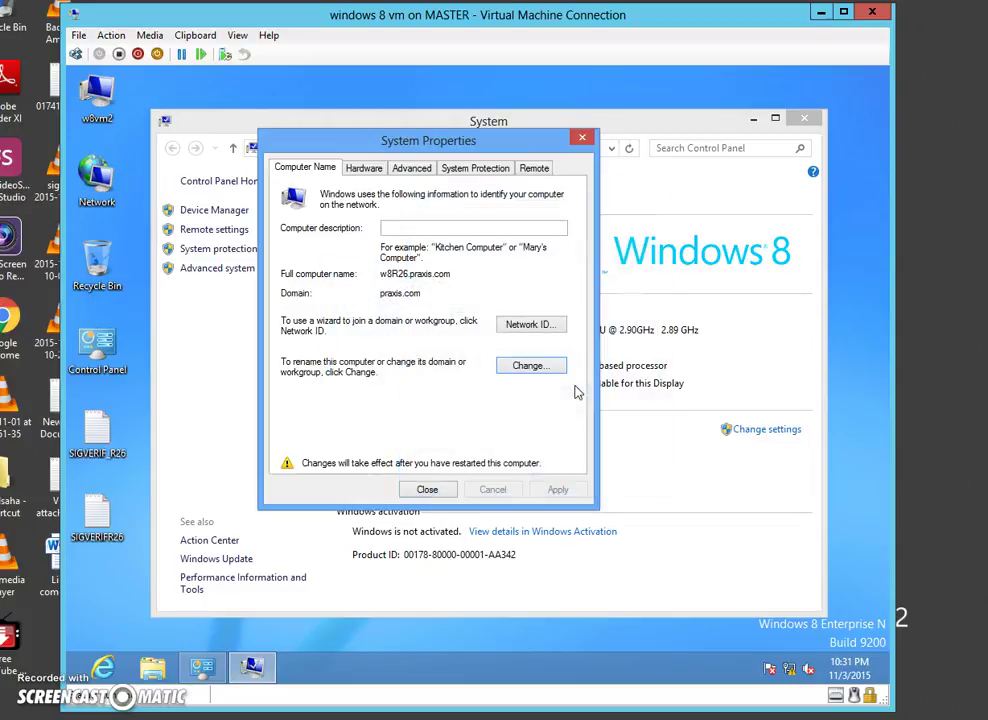